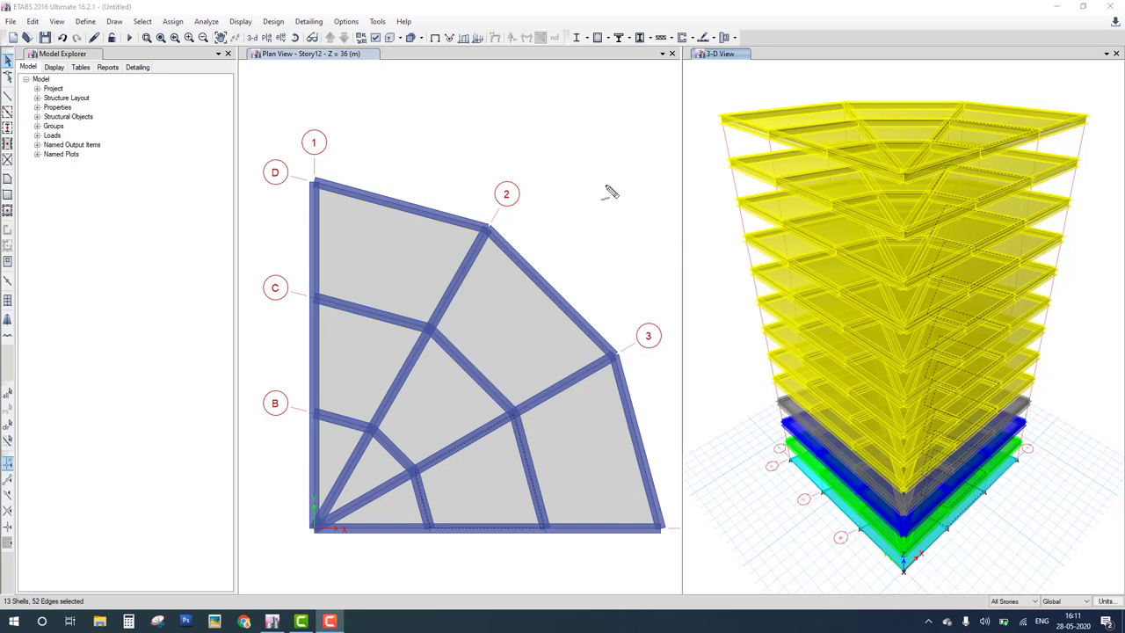
pyautogui.moveTo(605, 186)
pyautogui.mouseDown()
pyautogui.moveTo(589, 366)
pyautogui.moveTo(666, 369)
pyautogui.moveTo(692, 197)
pyautogui.moveTo(633, 178)
pyautogui.moveTo(603, 185)
pyautogui.mouseUp()
pyautogui.moveTo(642, 73)
pyautogui.mouseDown()
pyautogui.moveTo(642, 158)
pyautogui.moveTo(623, 137)
pyautogui.moveTo(661, 132)
pyautogui.moveTo(637, 160)
pyautogui.mouseUp()
pyautogui.moveTo(679, 24)
pyautogui.mouseDown()
pyautogui.moveTo(679, 61)
pyautogui.moveTo(702, 41)
pyautogui.moveTo(745, 35)
pyautogui.moveTo(775, 53)
pyautogui.moveTo(817, 51)
pyautogui.moveTo(834, 28)
pyautogui.mouseUp()
pyautogui.moveTo(420, 87)
pyautogui.mouseDown()
pyautogui.moveTo(446, 106)
pyautogui.moveTo(432, 132)
pyautogui.moveTo(542, 87)
pyautogui.mouseUp()
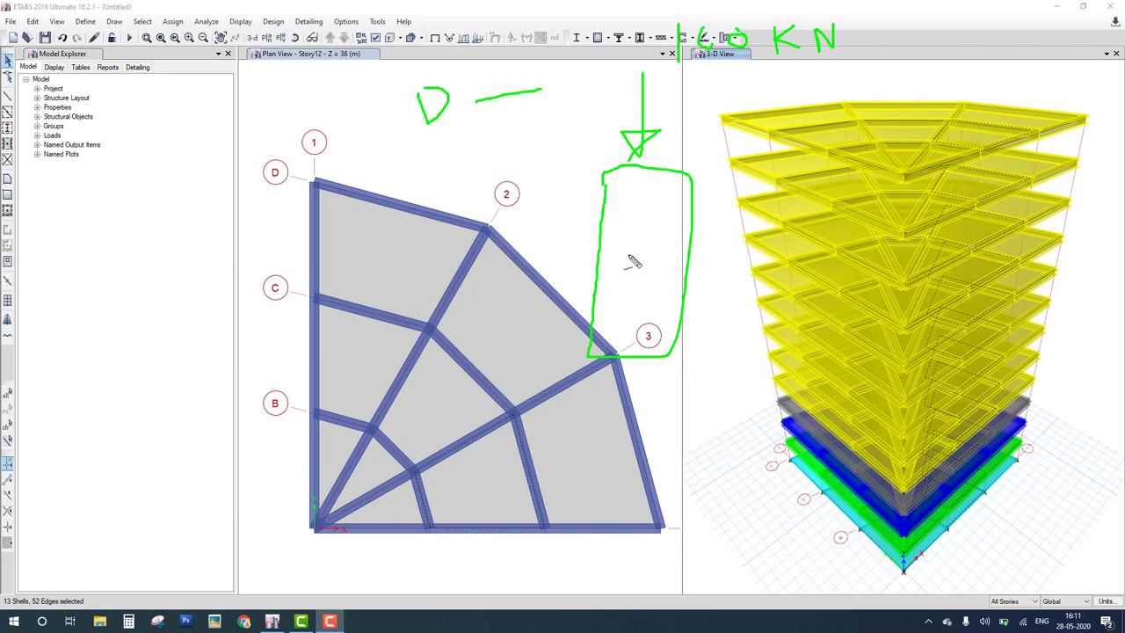
pyautogui.moveTo(648, 237)
pyautogui.mouseDown()
pyautogui.moveTo(619, 250)
pyautogui.moveTo(622, 279)
pyautogui.moveTo(650, 283)
pyautogui.moveTo(684, 246)
pyautogui.moveTo(686, 260)
pyautogui.moveTo(712, 213)
pyautogui.mouseUp()
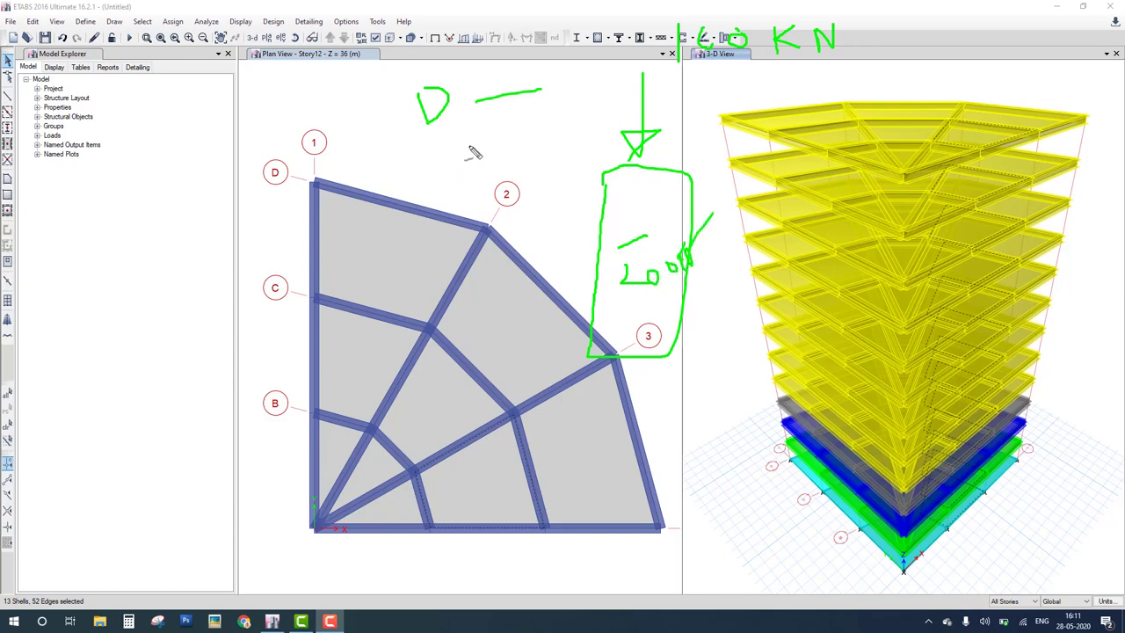
pyautogui.moveTo(446, 146)
pyautogui.mouseDown()
pyautogui.moveTo(446, 174)
pyautogui.moveTo(462, 177)
pyautogui.moveTo(475, 160)
pyautogui.moveTo(451, 136)
pyautogui.moveTo(417, 160)
pyautogui.moveTo(429, 178)
pyautogui.moveTo(472, 183)
pyautogui.mouseUp()
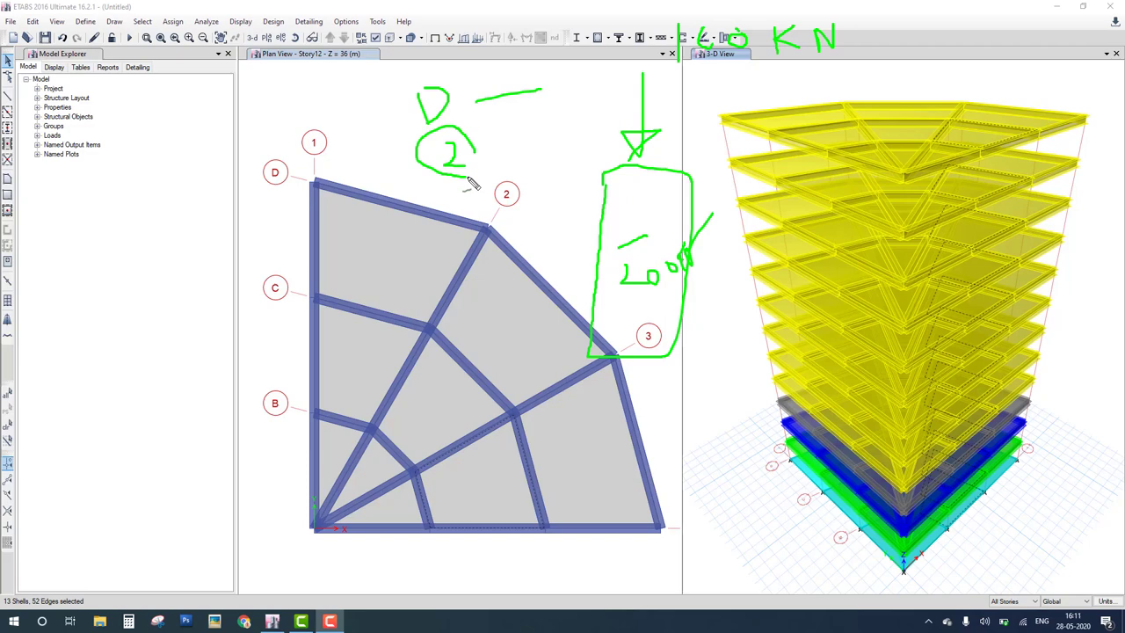
pyautogui.press('Escape')
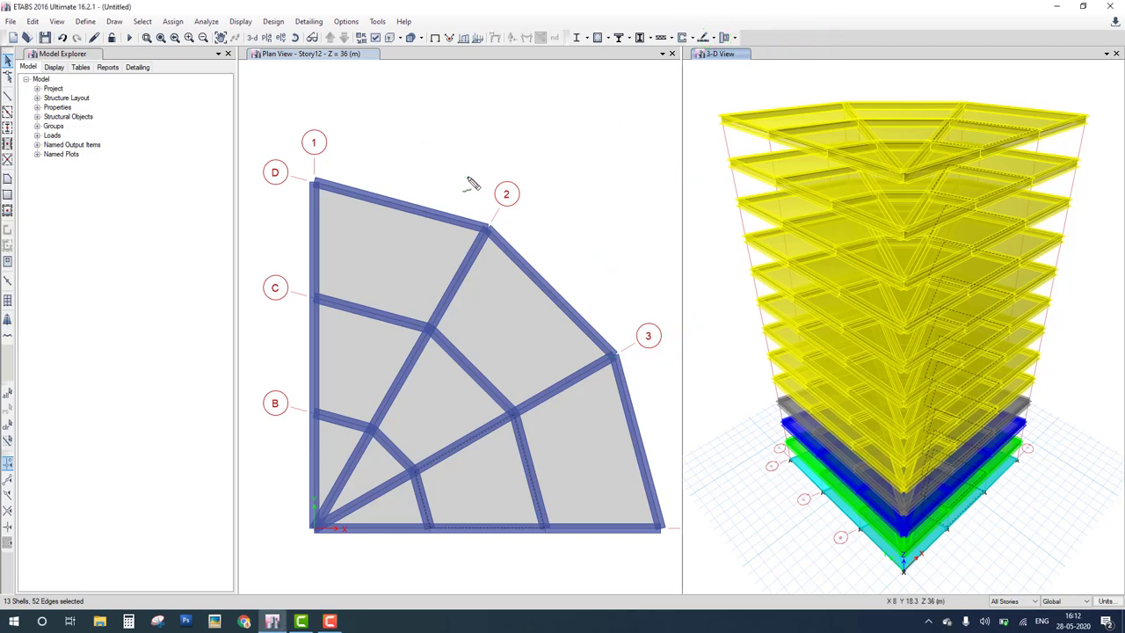
# - Start a new model without saving the current one, using built-in settings and the default Grid Only template
pyautogui.click(13, 37)
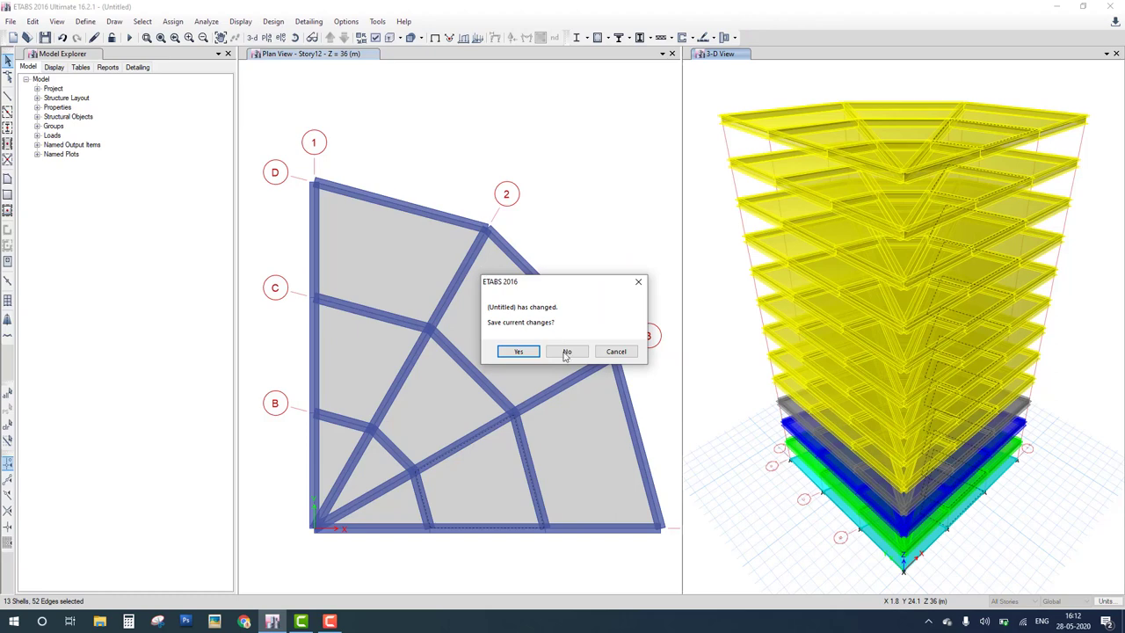
pyautogui.click(567, 351)
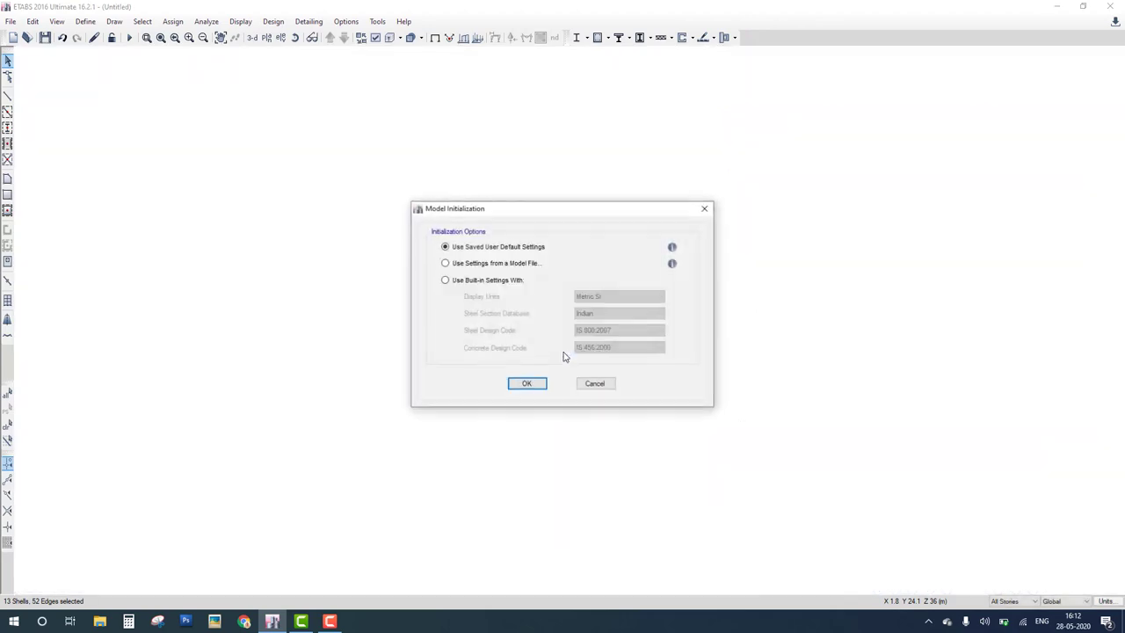
pyautogui.click(506, 282)
pyautogui.click(531, 384)
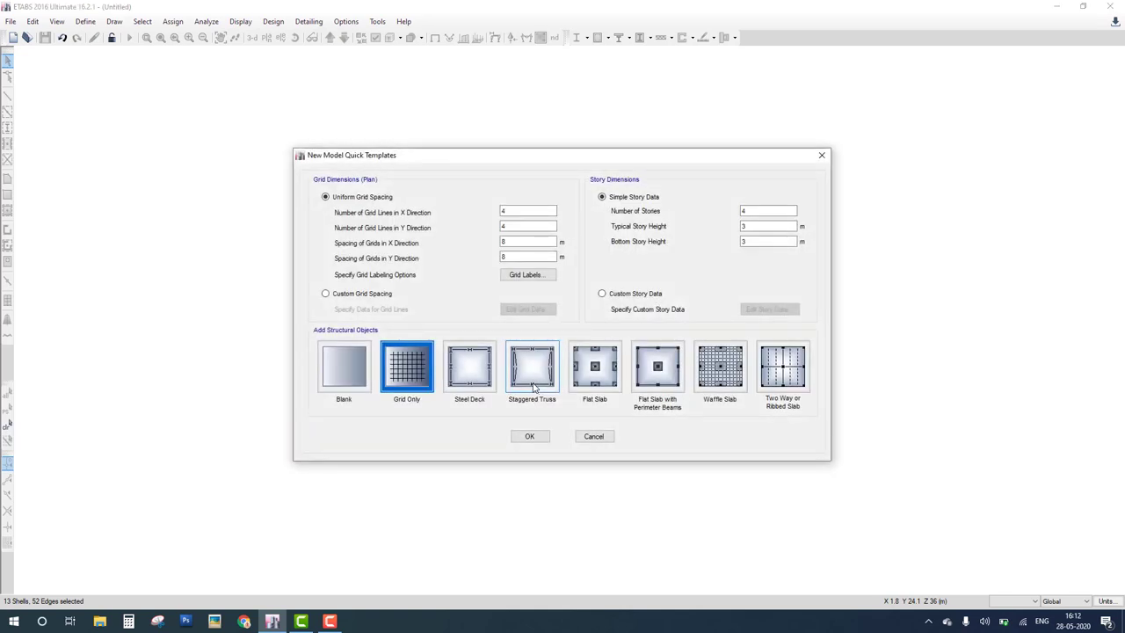
pyautogui.click(529, 436)
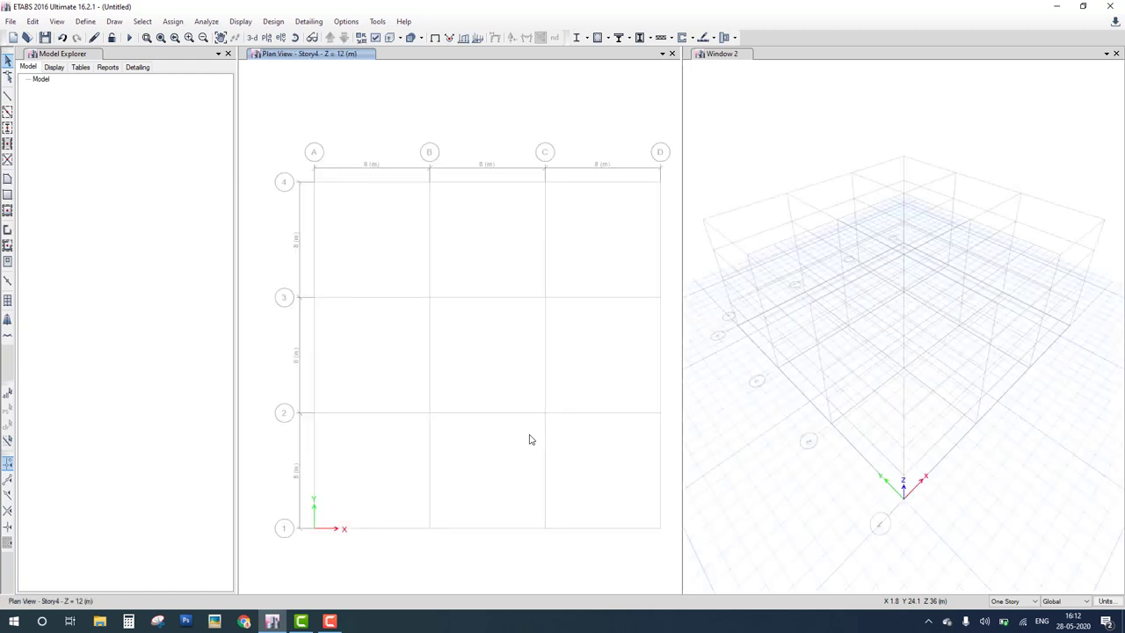
# - Place a vertical member with the ConcBm section at grid intersection B-4 on Story4
pyautogui.click(8, 129)
pyautogui.click(207, 488)
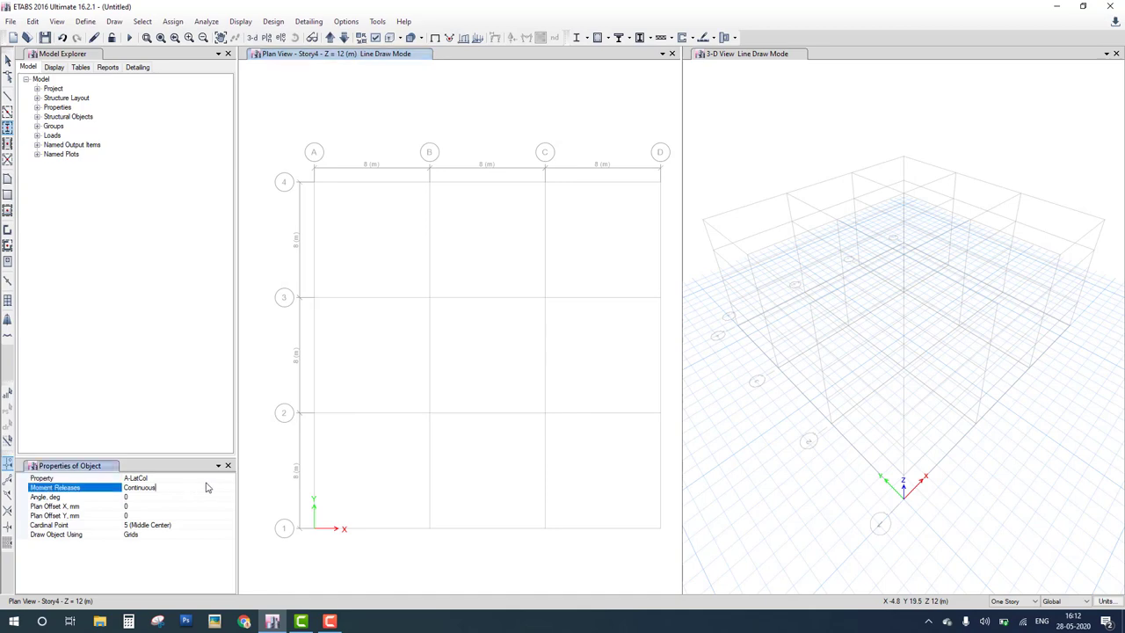
pyautogui.click(224, 479)
pyautogui.click(227, 479)
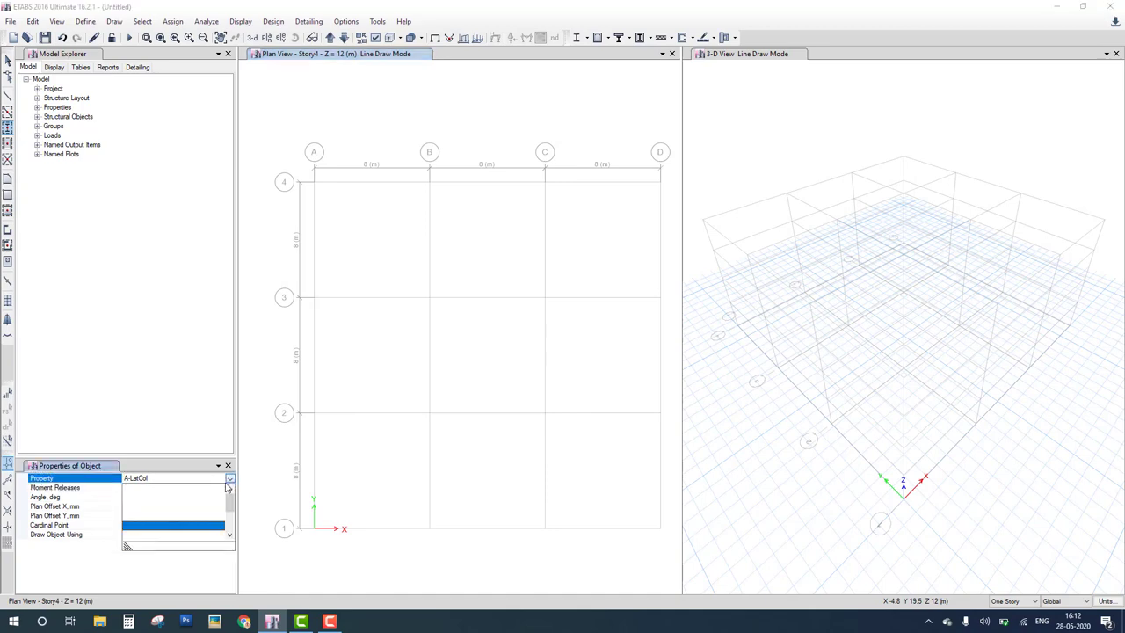
pyautogui.click(201, 530)
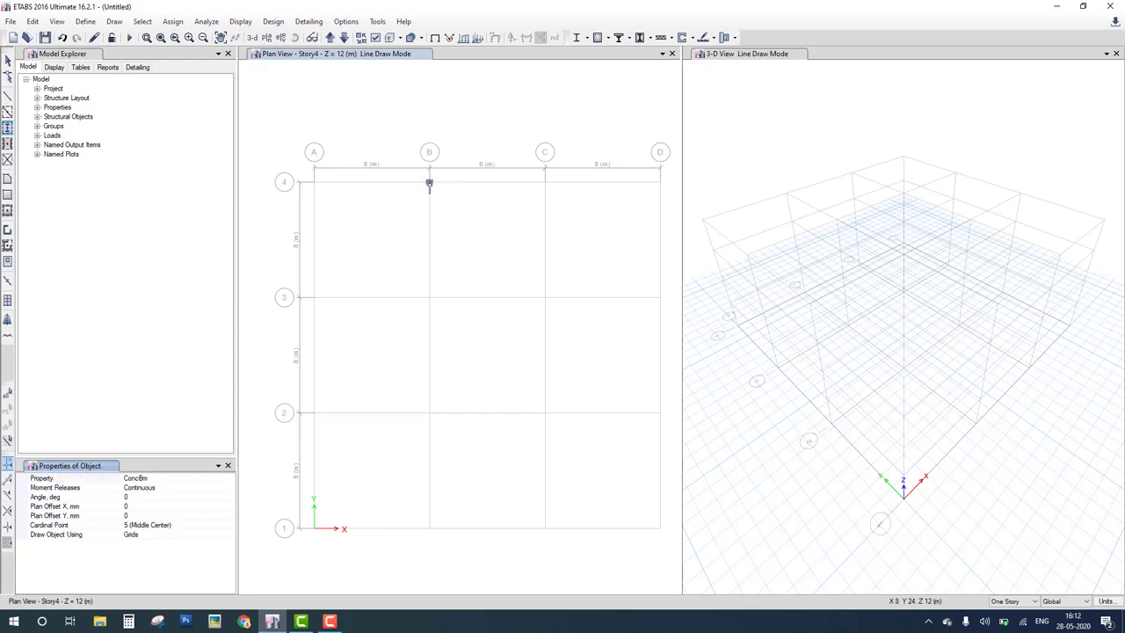
pyautogui.click(430, 183)
pyautogui.press('Escape')
# - Assign a fully fixed restraint to the bottom joint of the column
pyautogui.click(786, 221)
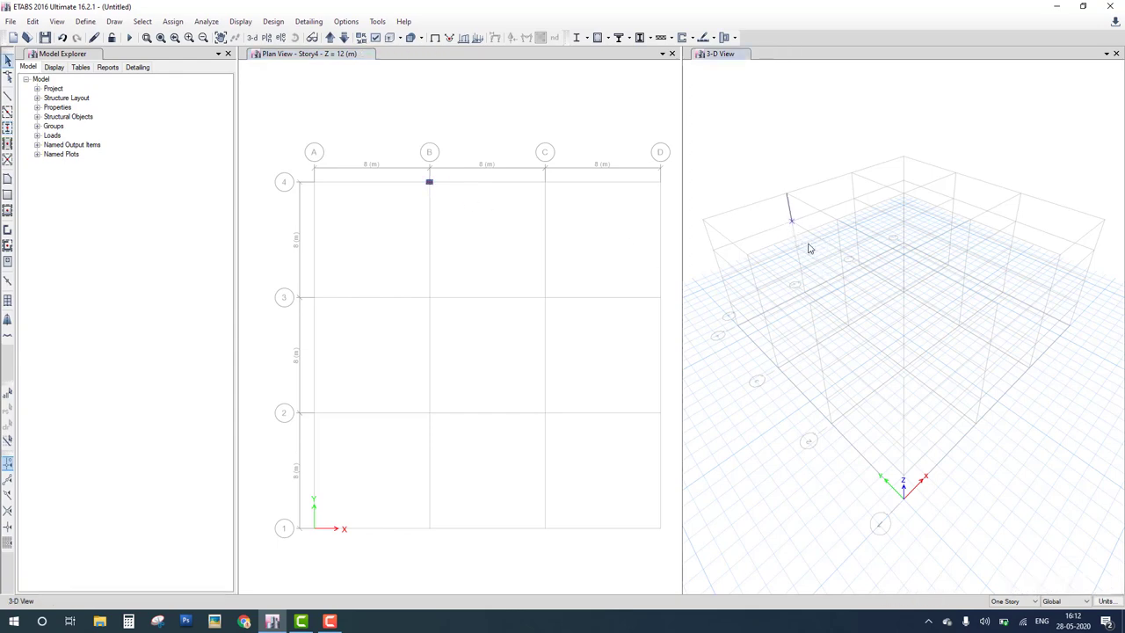
pyautogui.click(206, 23)
pyautogui.moveTo(174, 21)
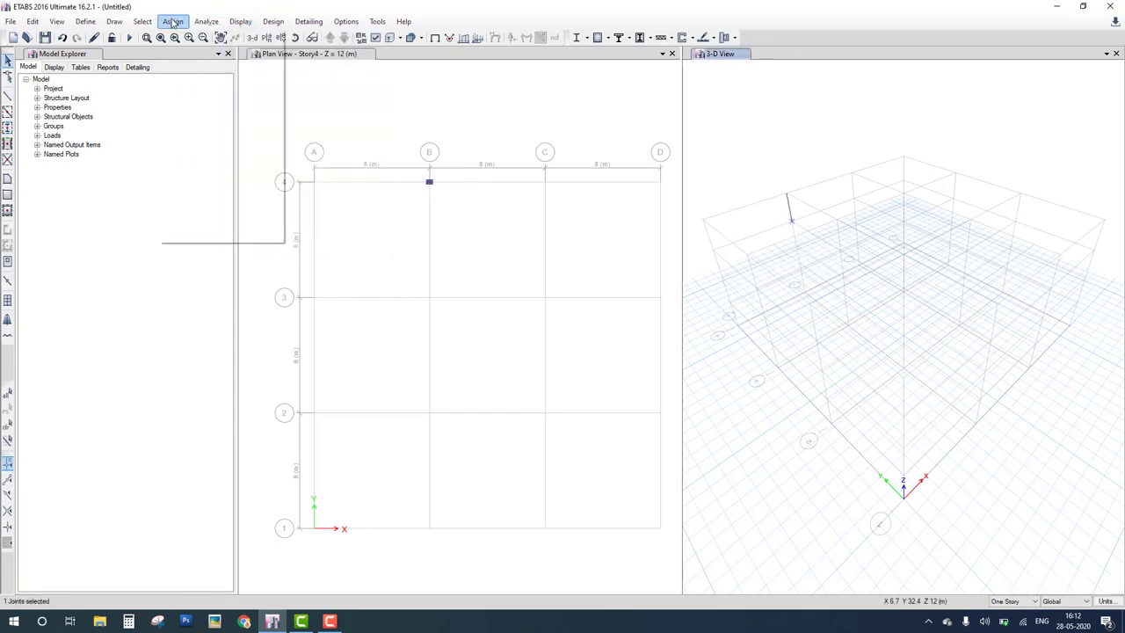
pyautogui.click(369, 40)
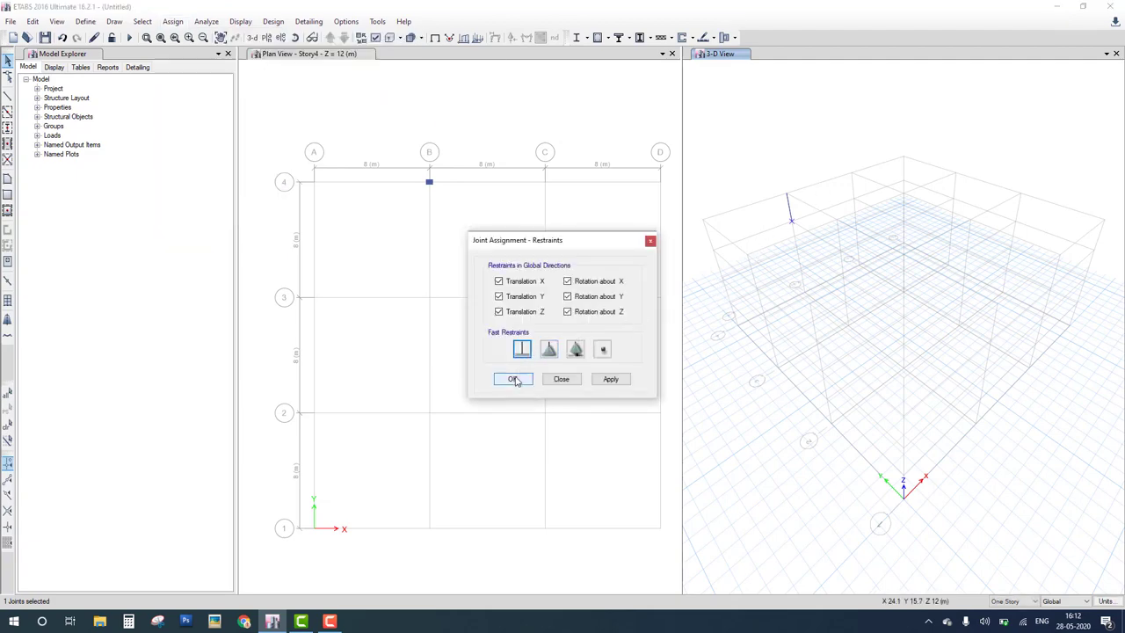
pyautogui.click(512, 378)
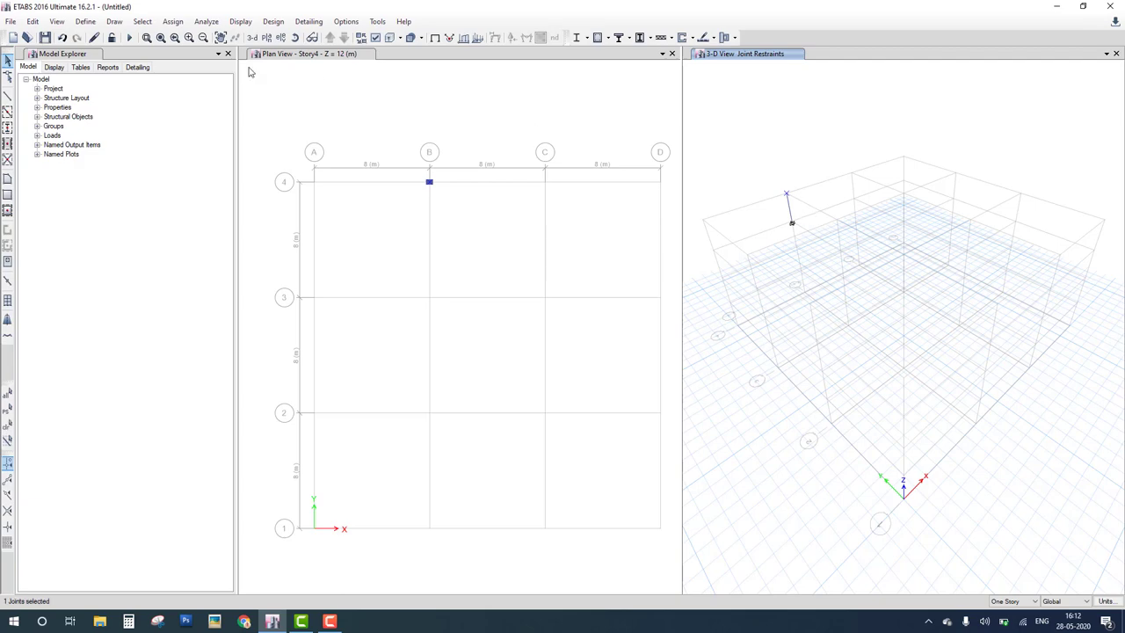
# - Assign Dead joint forces of 10 kN in global X and 20 kN downward to the column's top joint
pyautogui.click(173, 22)
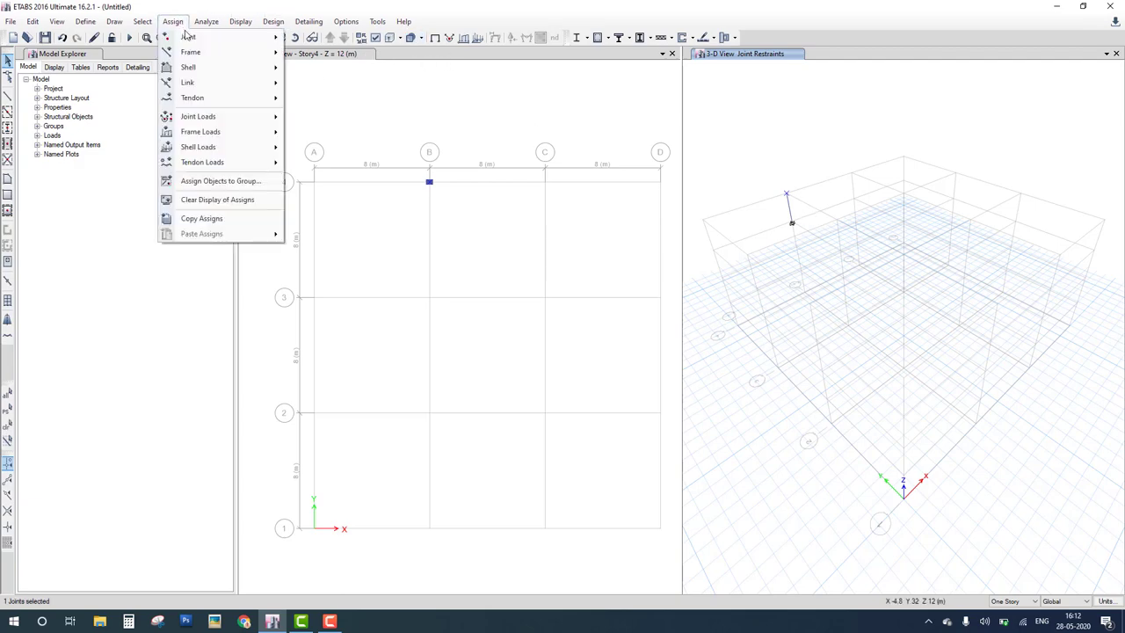
pyautogui.moveTo(216, 124)
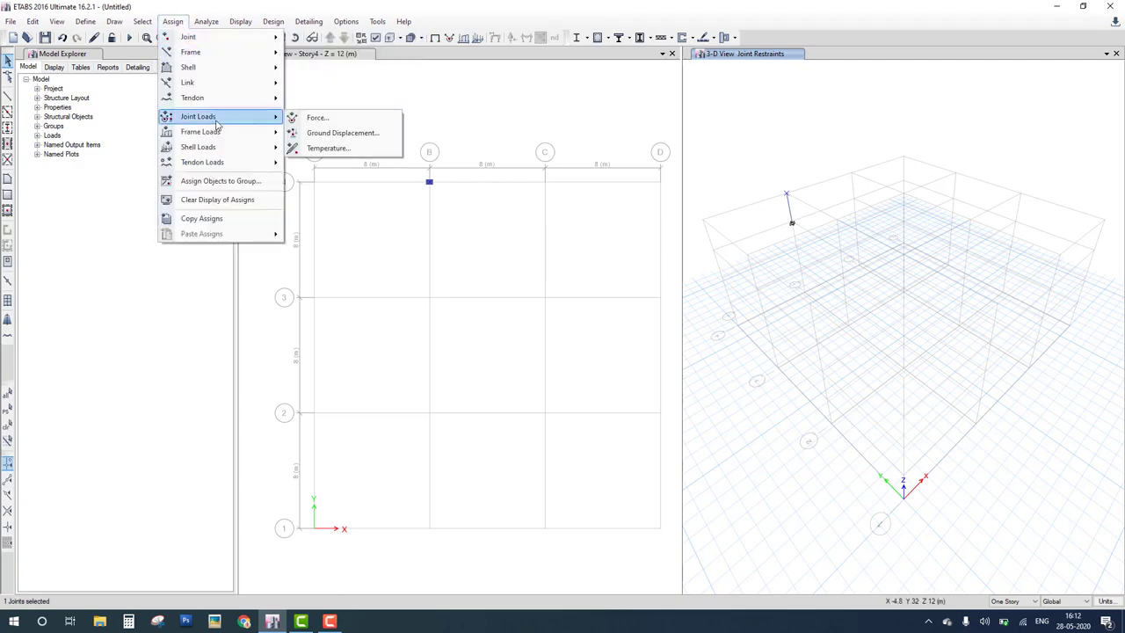
pyautogui.click(316, 117)
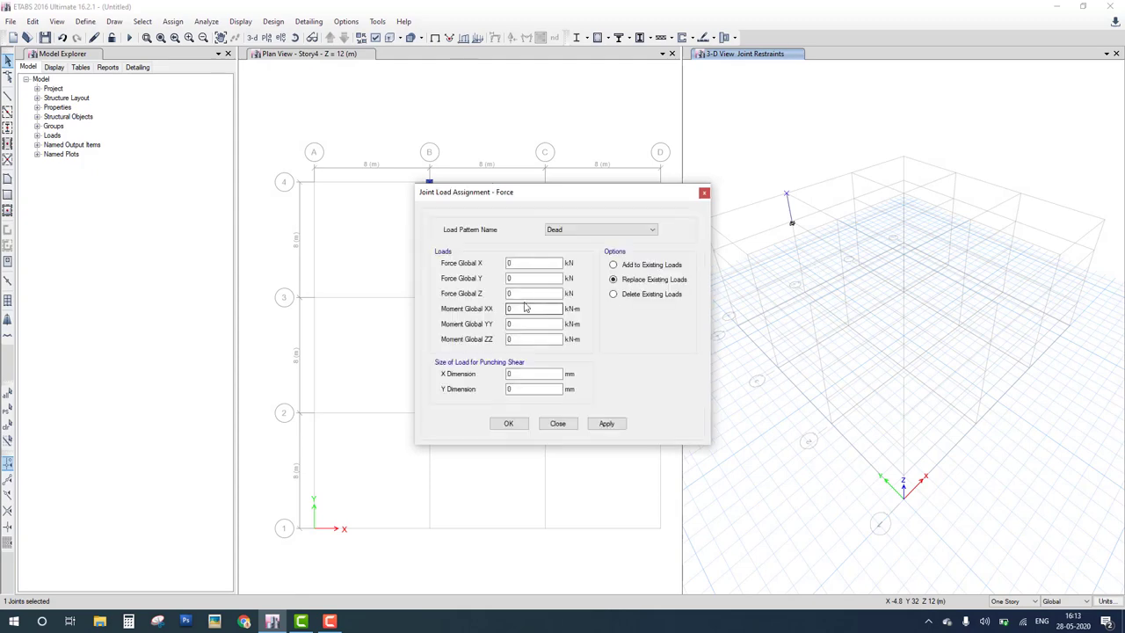
pyautogui.click(522, 295)
pyautogui.press('Tab')
pyautogui.click(518, 427)
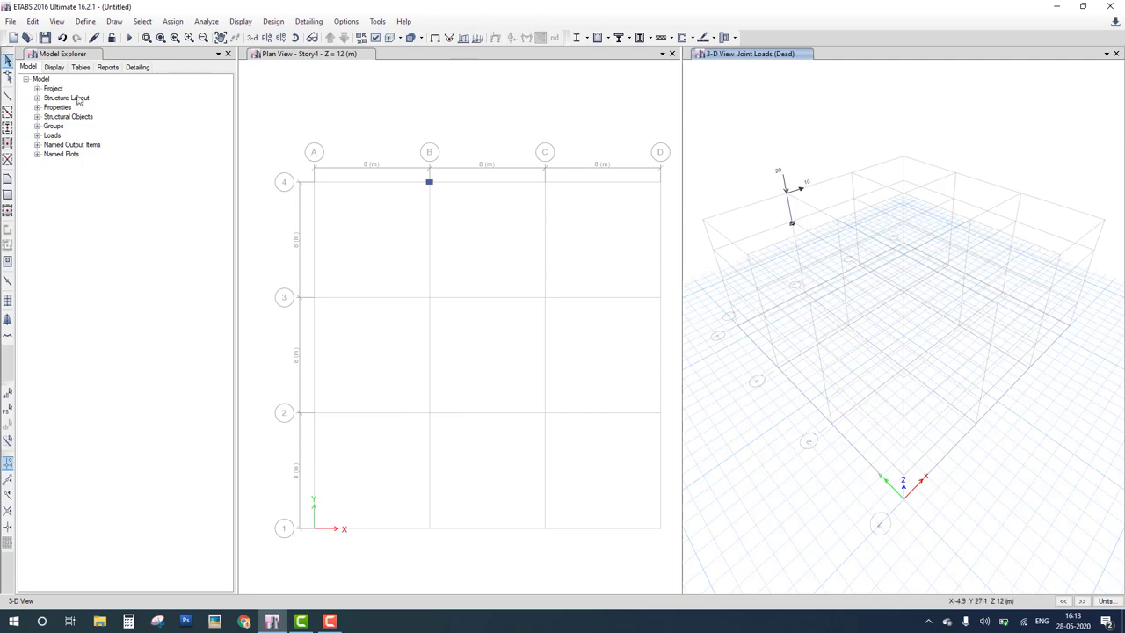
# - Run the analysis, saving the model file as column in the Data folder
pyautogui.click(129, 38)
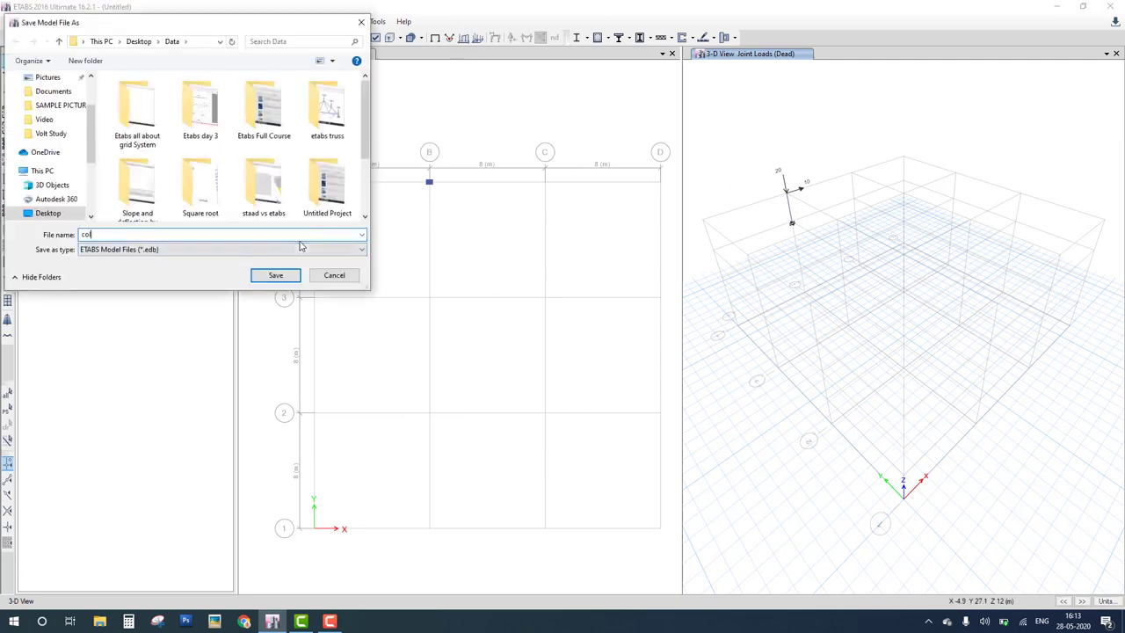
pyautogui.write('column')
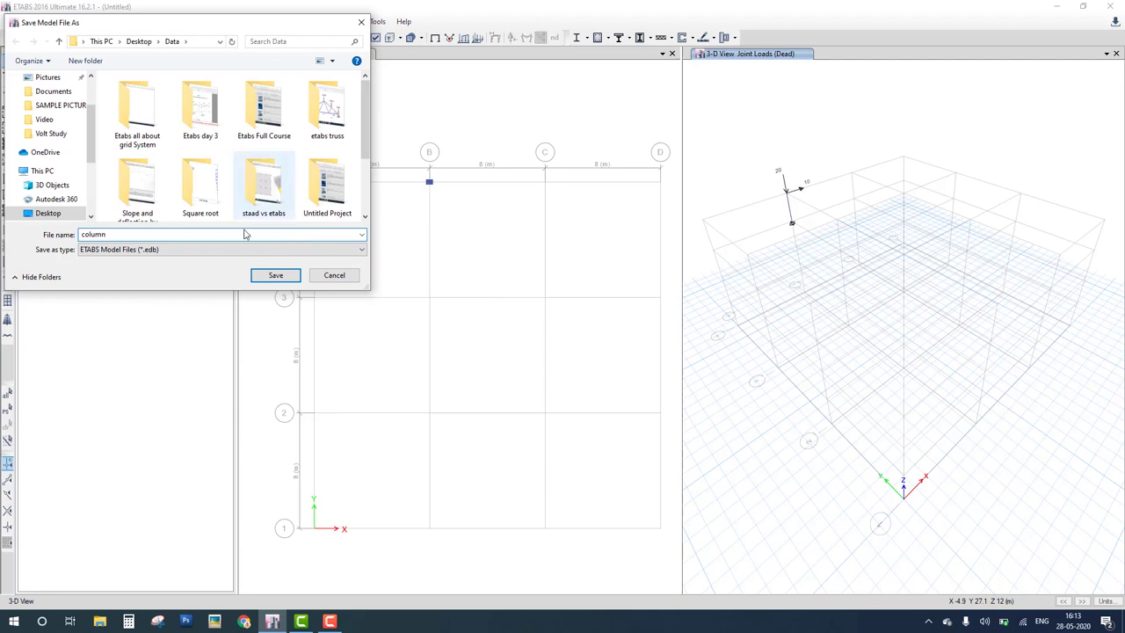
pyautogui.click(275, 275)
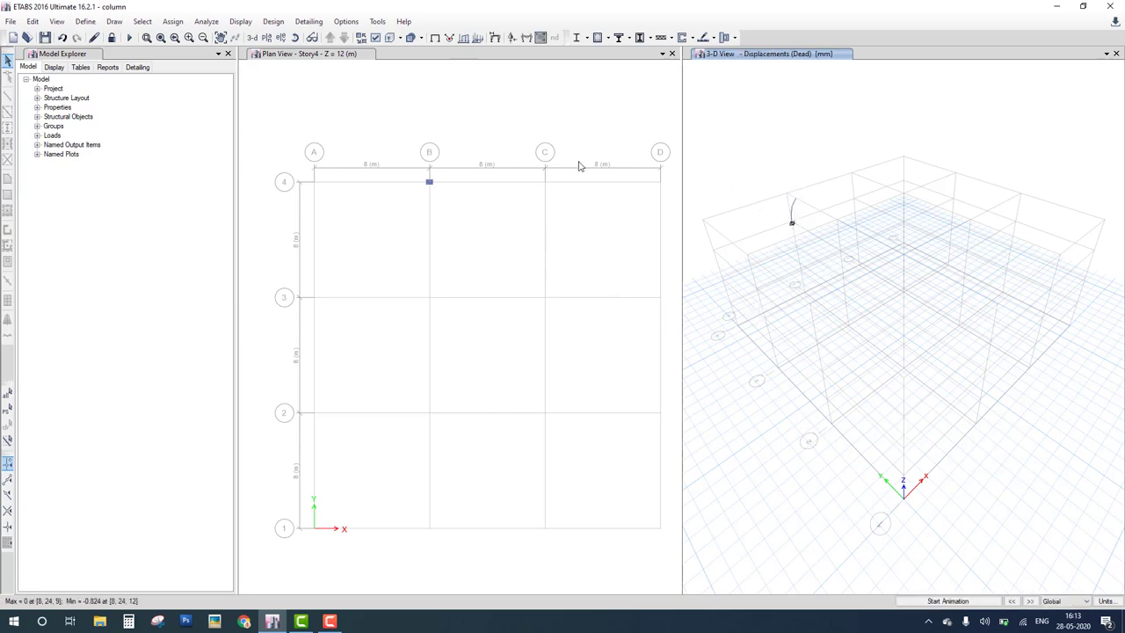
# - Define a Linear Add load combination containing only the Dead case with scale factor 1
pyautogui.click(81, 23)
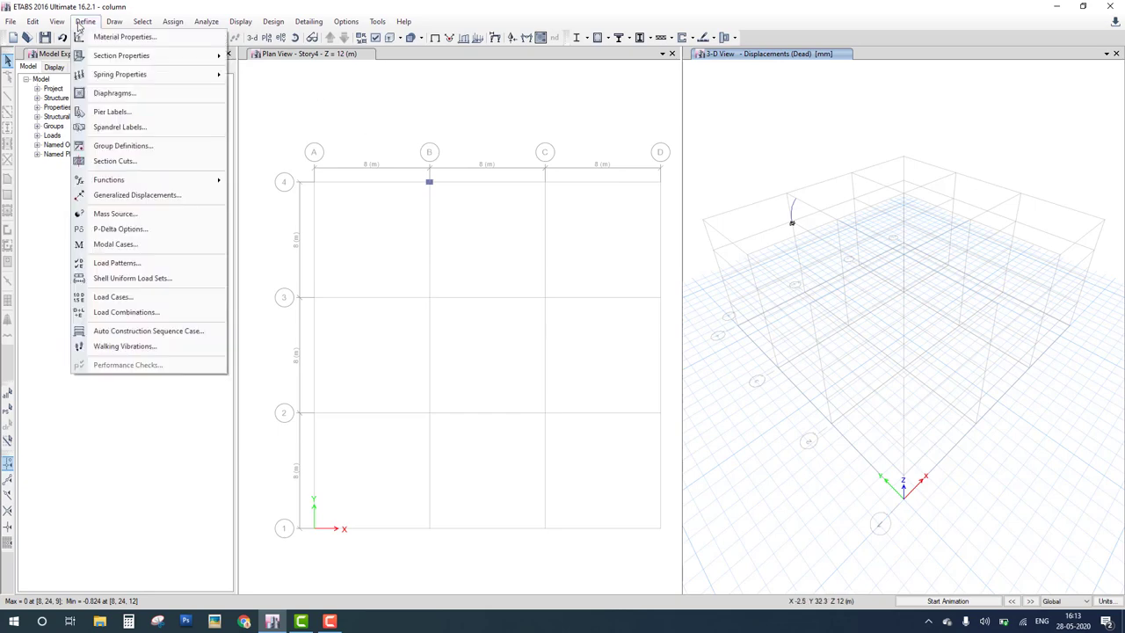
pyautogui.click(163, 312)
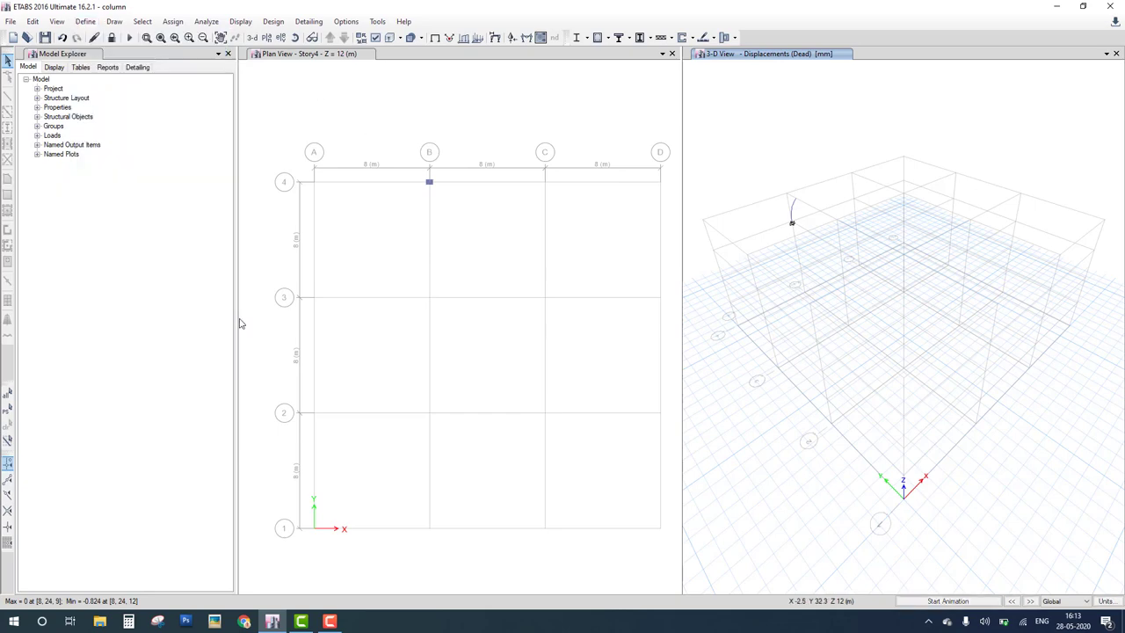
pyautogui.click(602, 262)
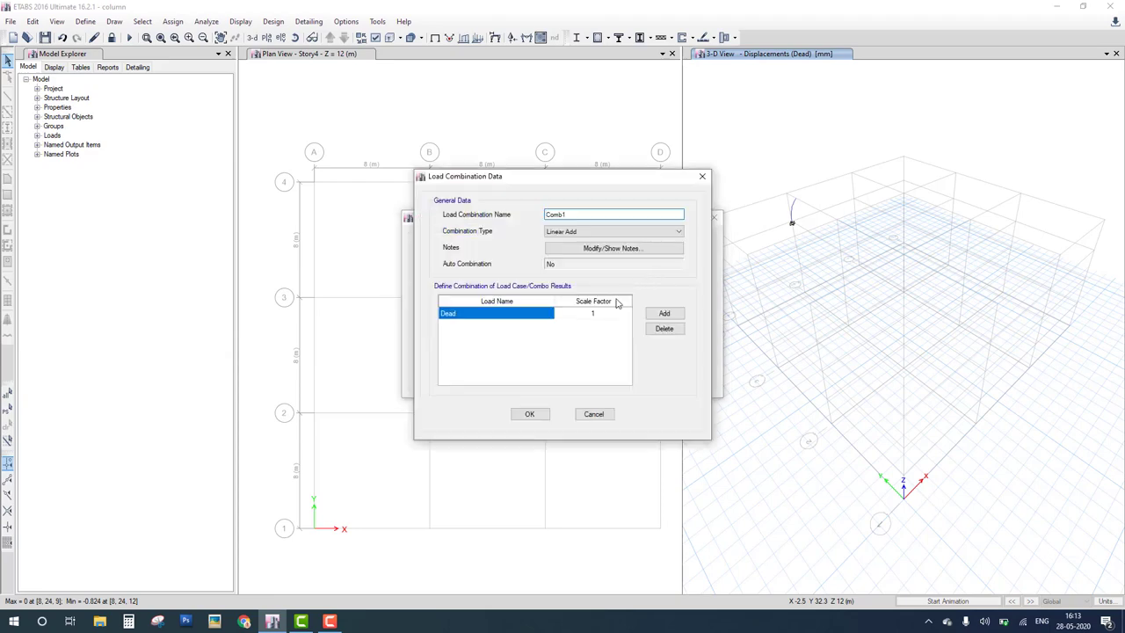
pyautogui.click(664, 314)
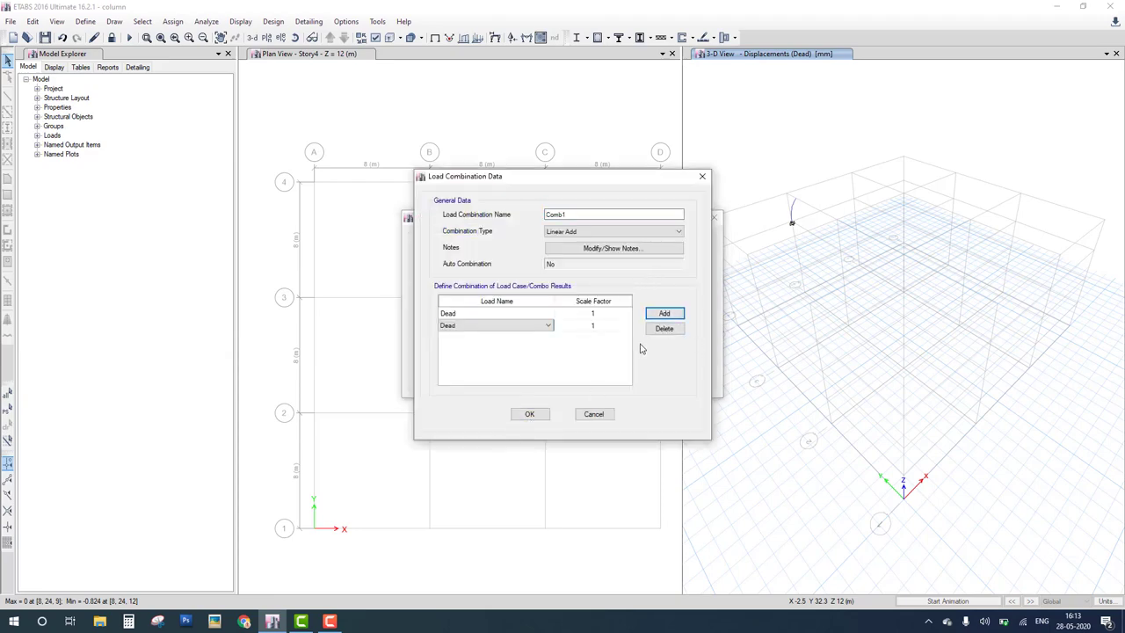
pyautogui.click(662, 329)
pyautogui.click(530, 416)
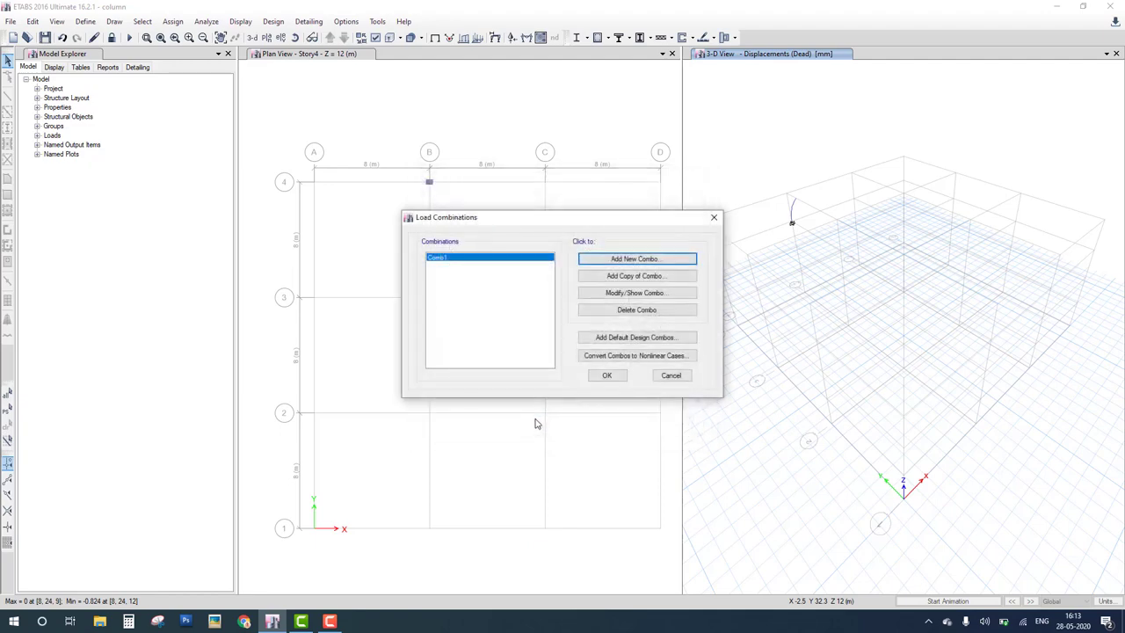
pyautogui.click(606, 376)
# - Select Comb1 as the strength design combination for concrete frame design
pyautogui.click(273, 21)
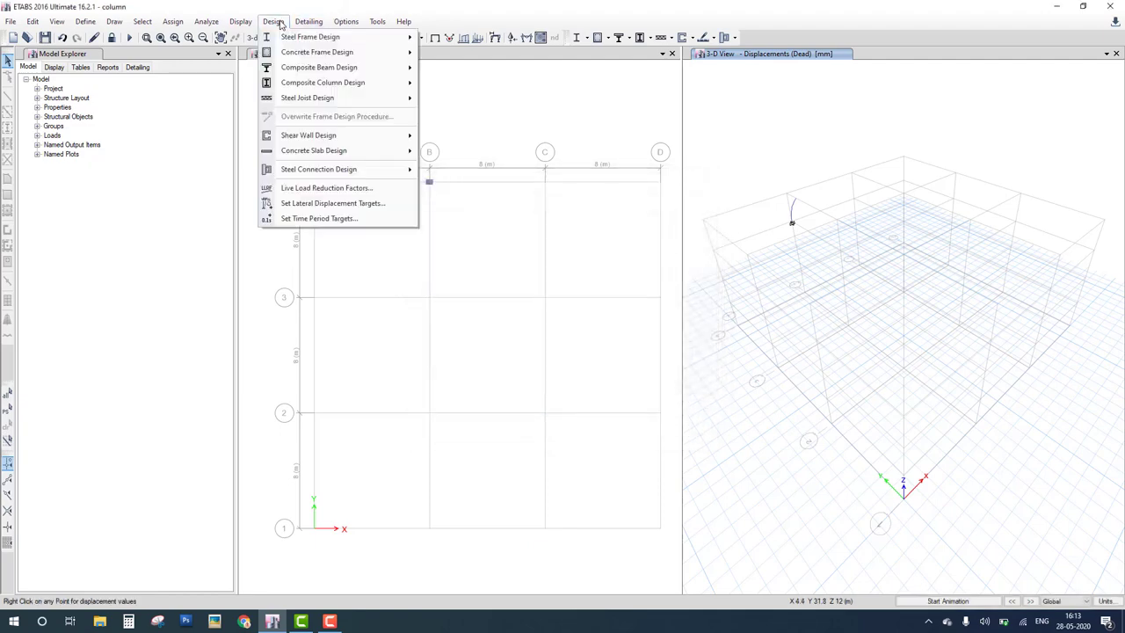
pyautogui.moveTo(316, 52)
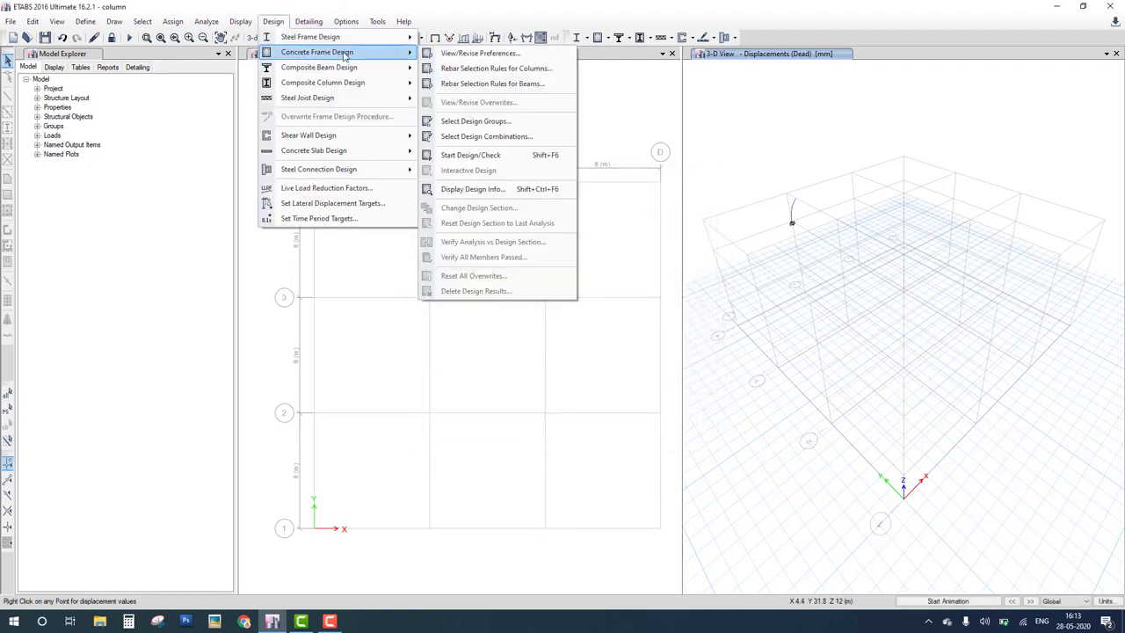
pyautogui.click(511, 136)
pyautogui.click(452, 262)
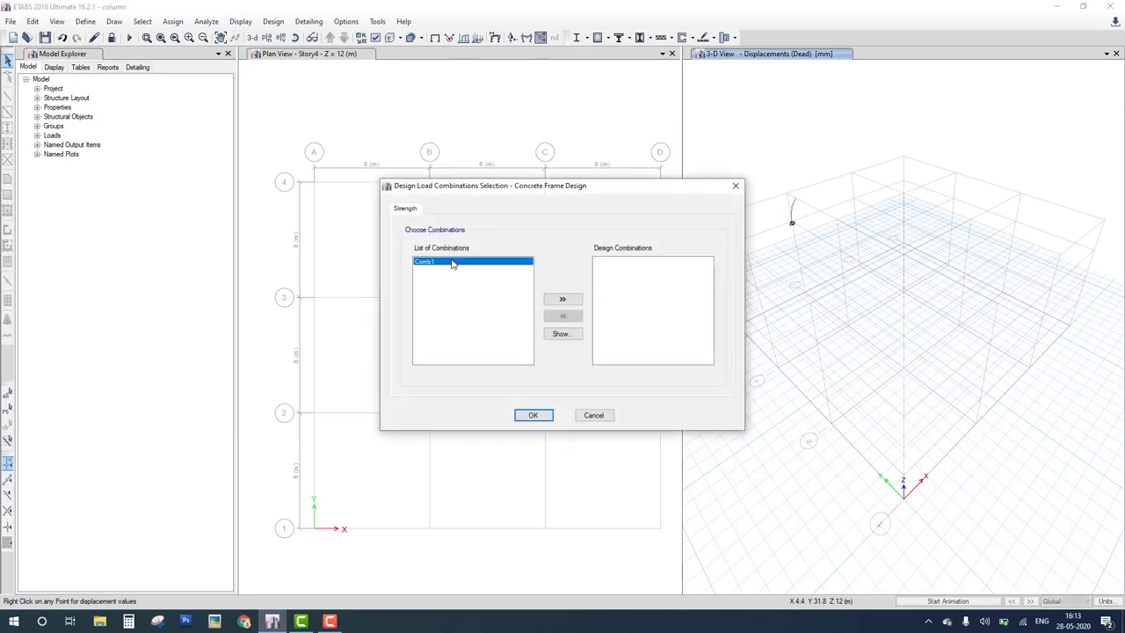
pyautogui.click(563, 299)
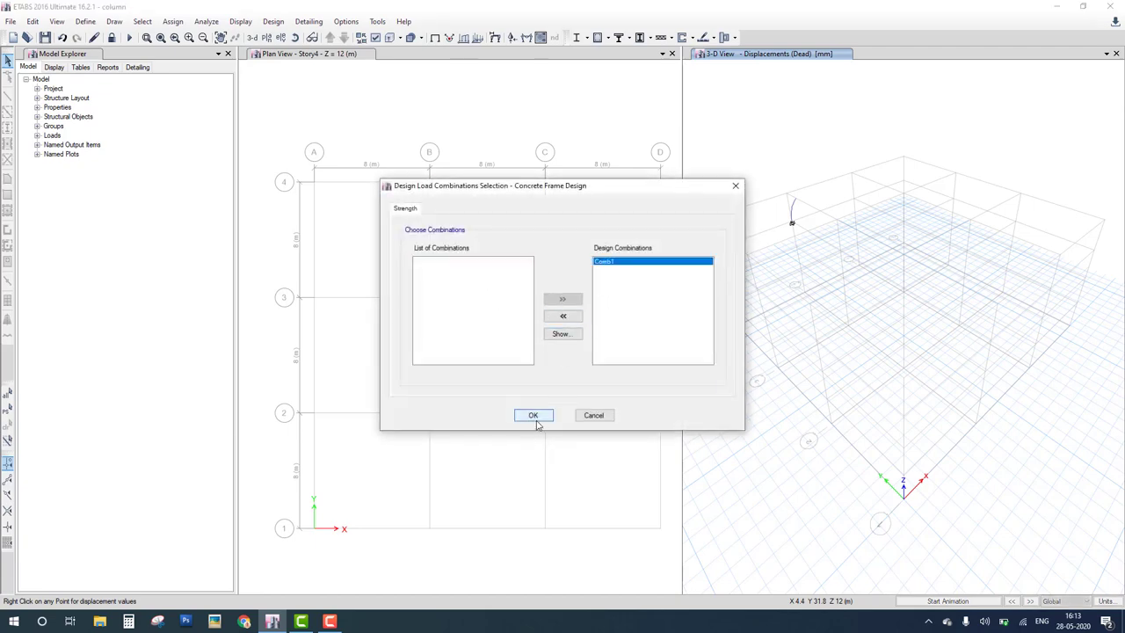
pyautogui.click(532, 414)
# - Run the concrete frame design check and open the column's design information
pyautogui.click(273, 21)
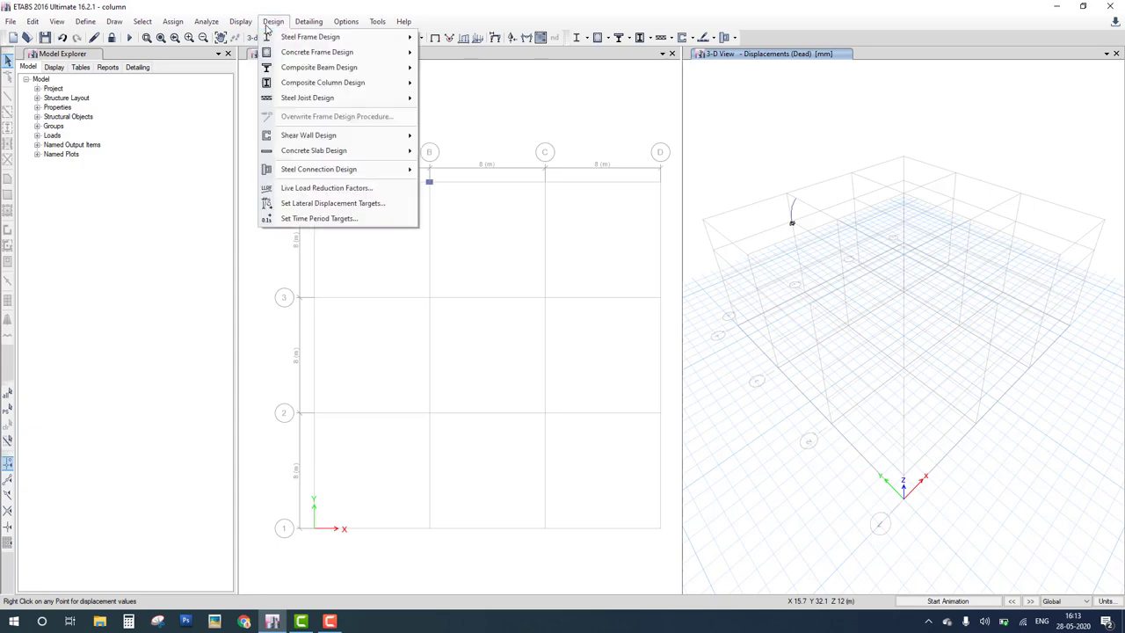
pyautogui.moveTo(361, 52)
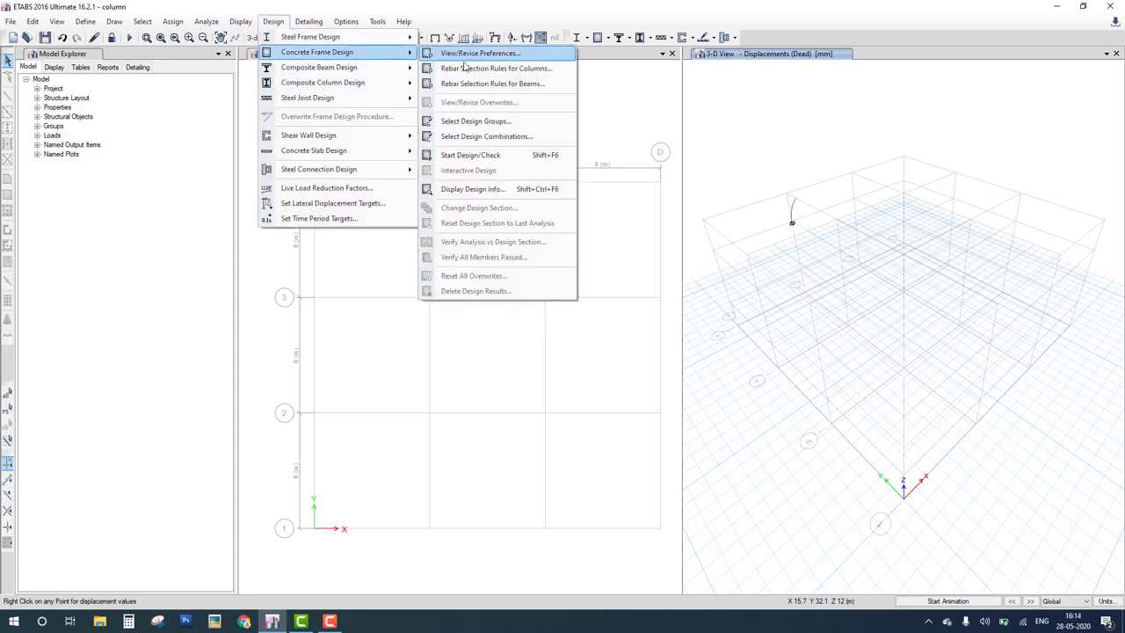
pyautogui.click(470, 155)
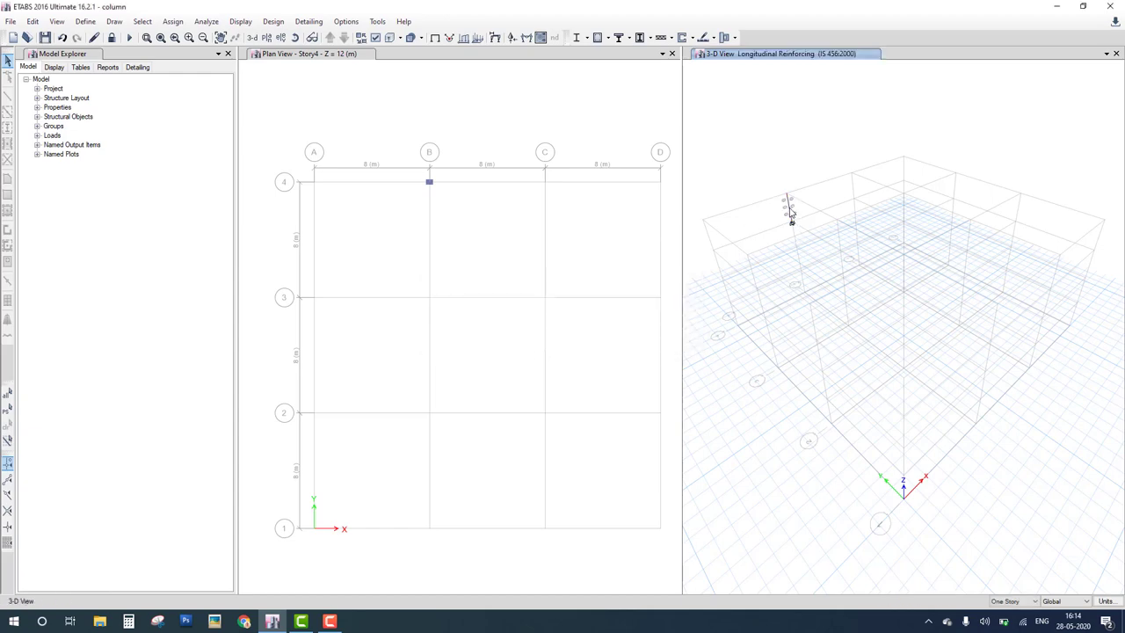
pyautogui.rightClick(789, 212)
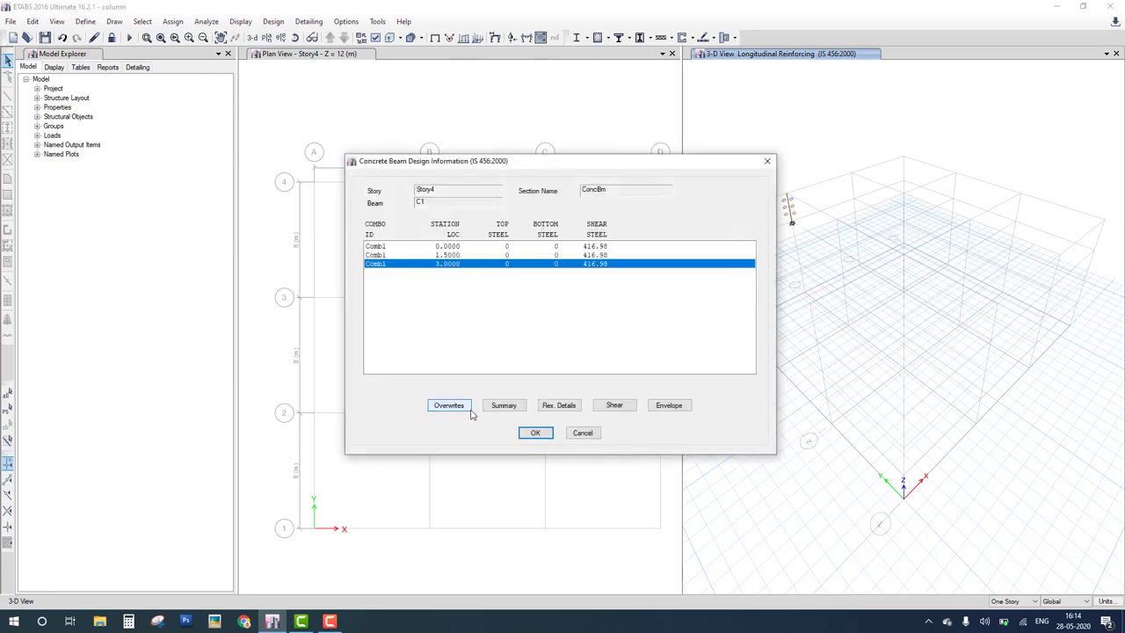
# - Review the concrete frame member's design summary report, including its section, material and factored force data
pyautogui.click(582, 433)
pyautogui.scroll(5, 789, 211)
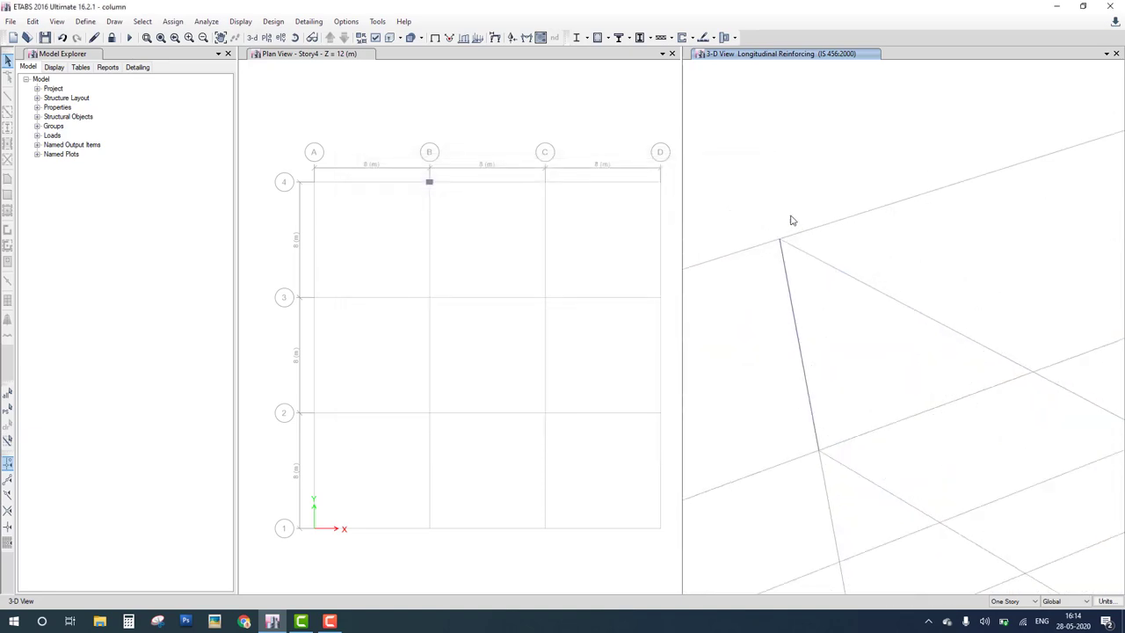
pyautogui.rightClick(810, 397)
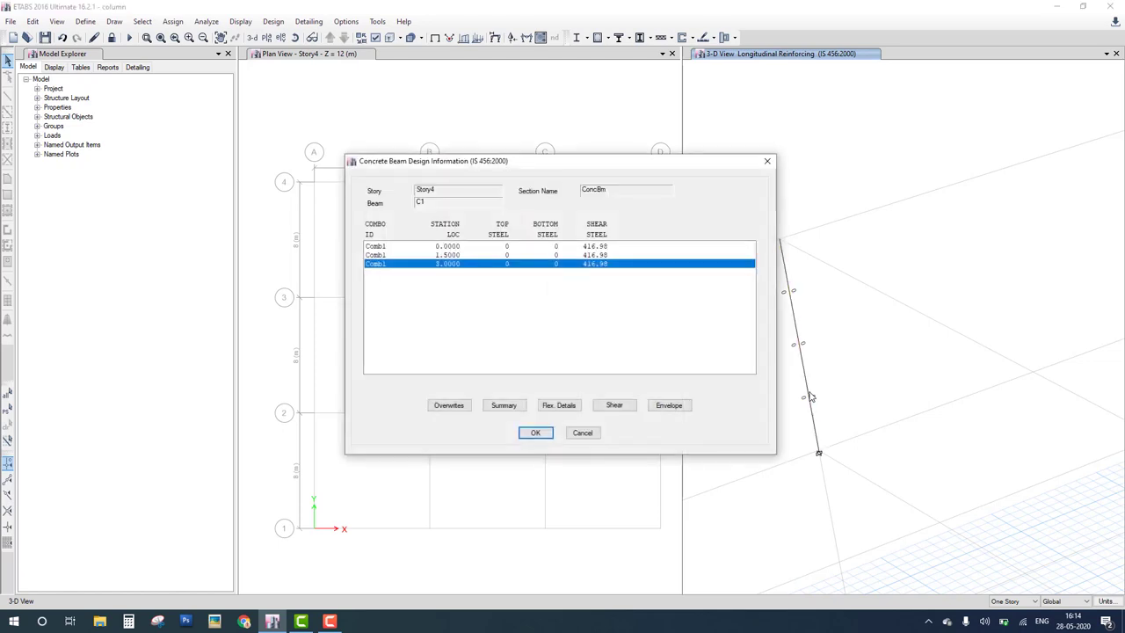
pyautogui.click(506, 409)
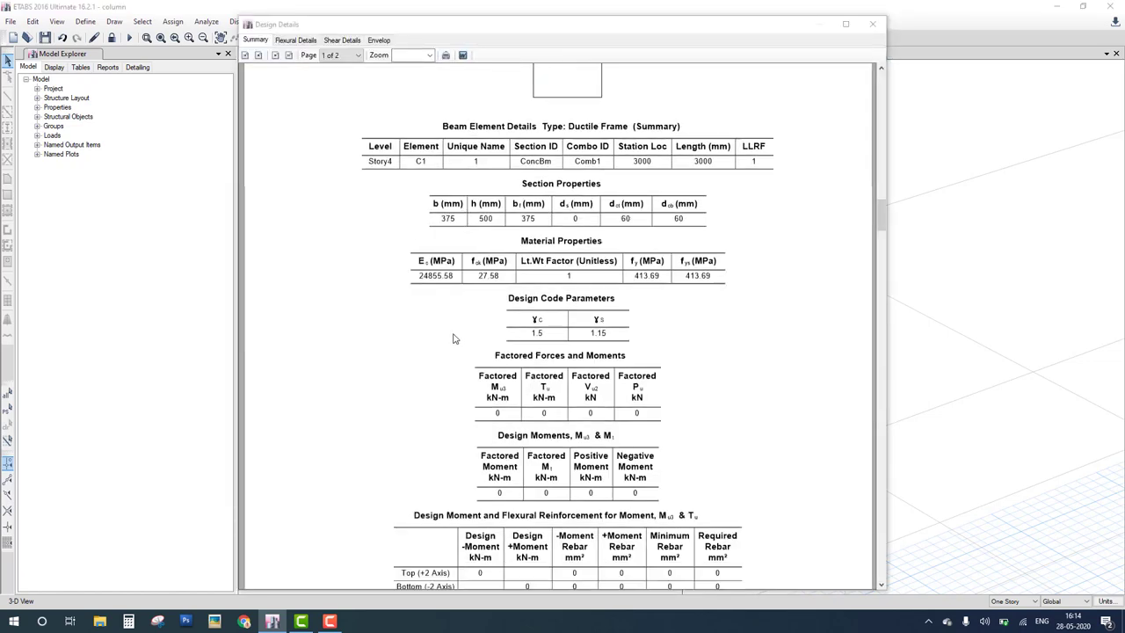
pyautogui.scroll(-2, 559, 341)
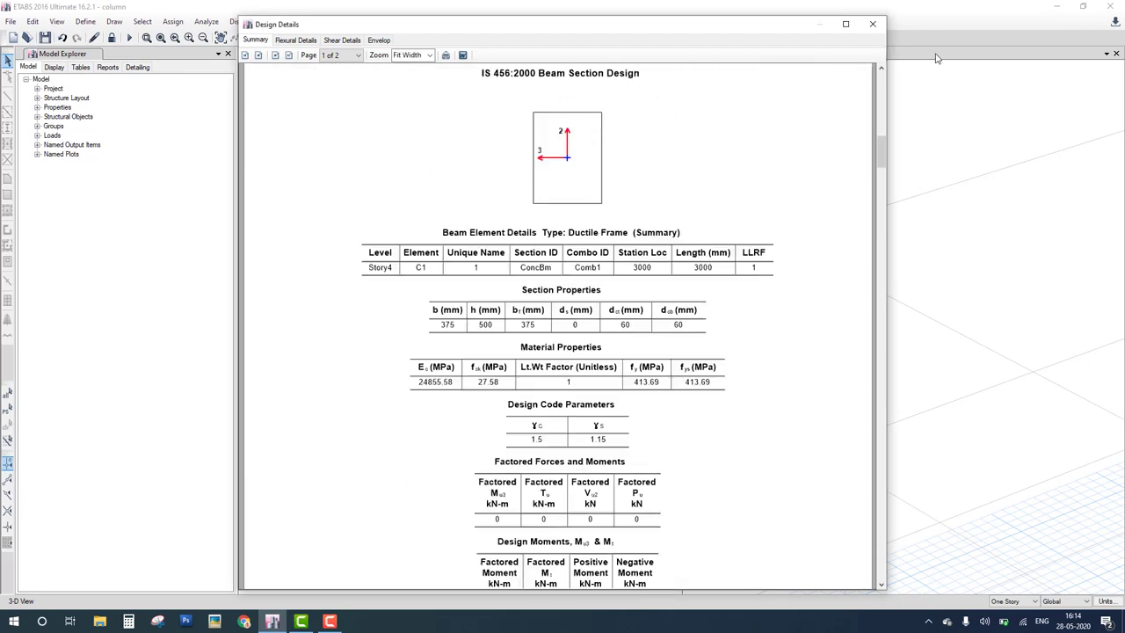
pyautogui.click(873, 24)
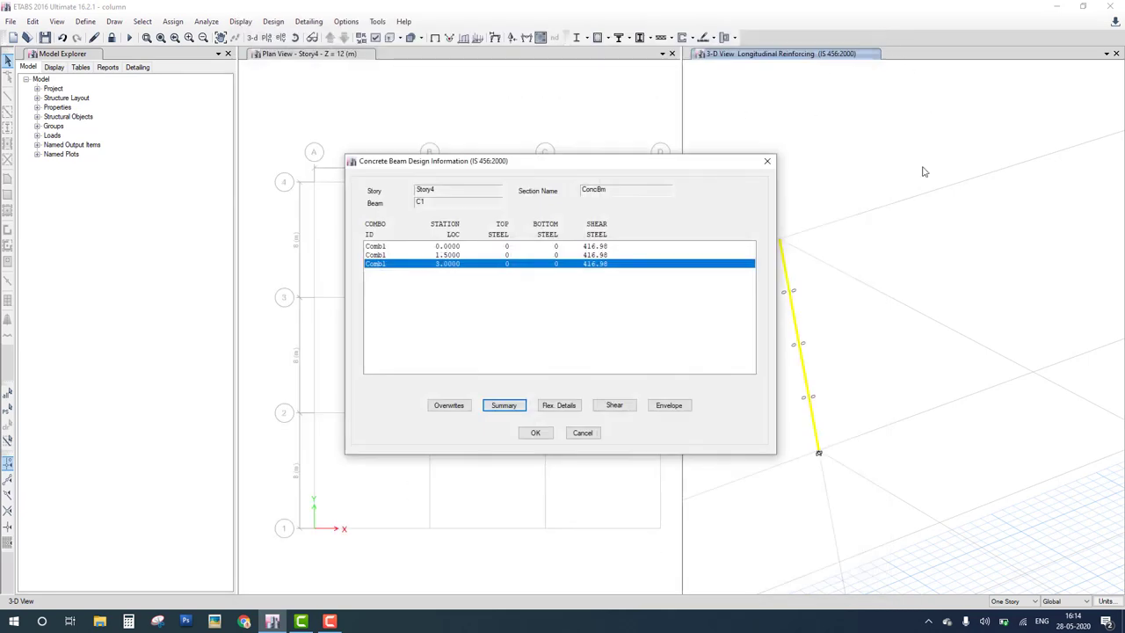
pyautogui.click(535, 433)
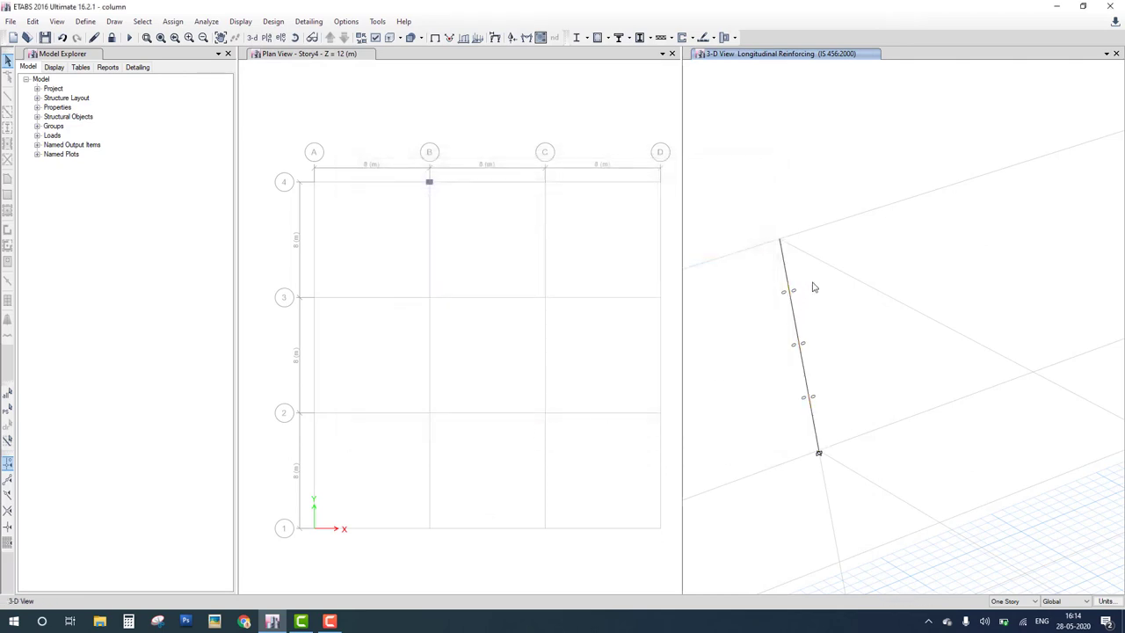
# - Close the plan view and recheck the member's concrete design information from the 3-D view
pyautogui.click(791, 295)
pyautogui.click(672, 53)
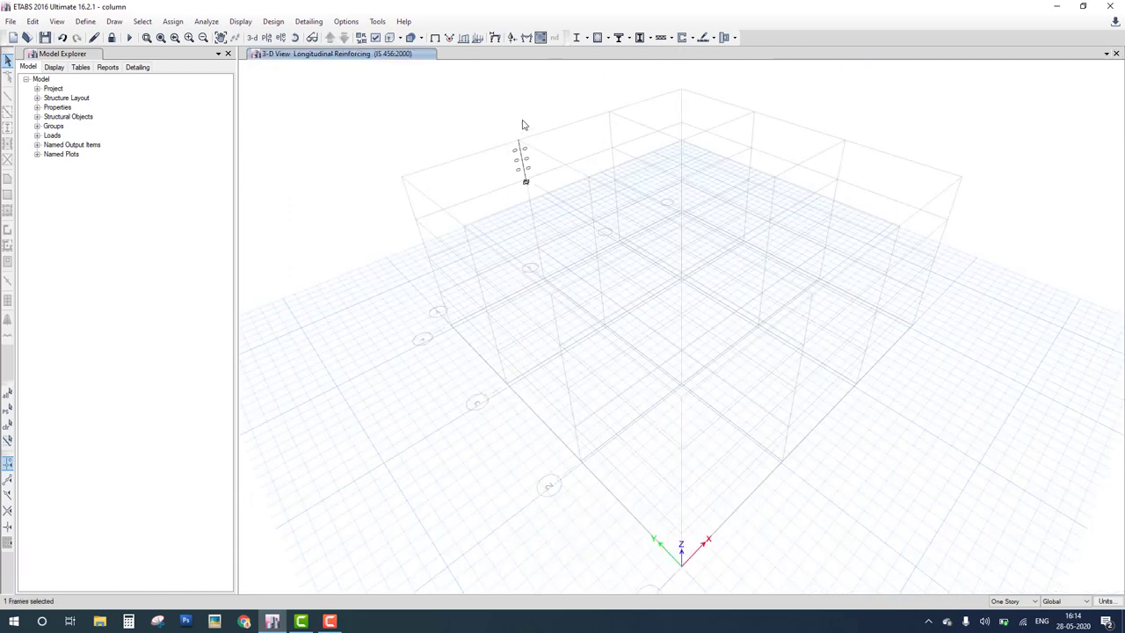
pyautogui.scroll(5, 522, 125)
pyautogui.scroll(-3, 452, 254)
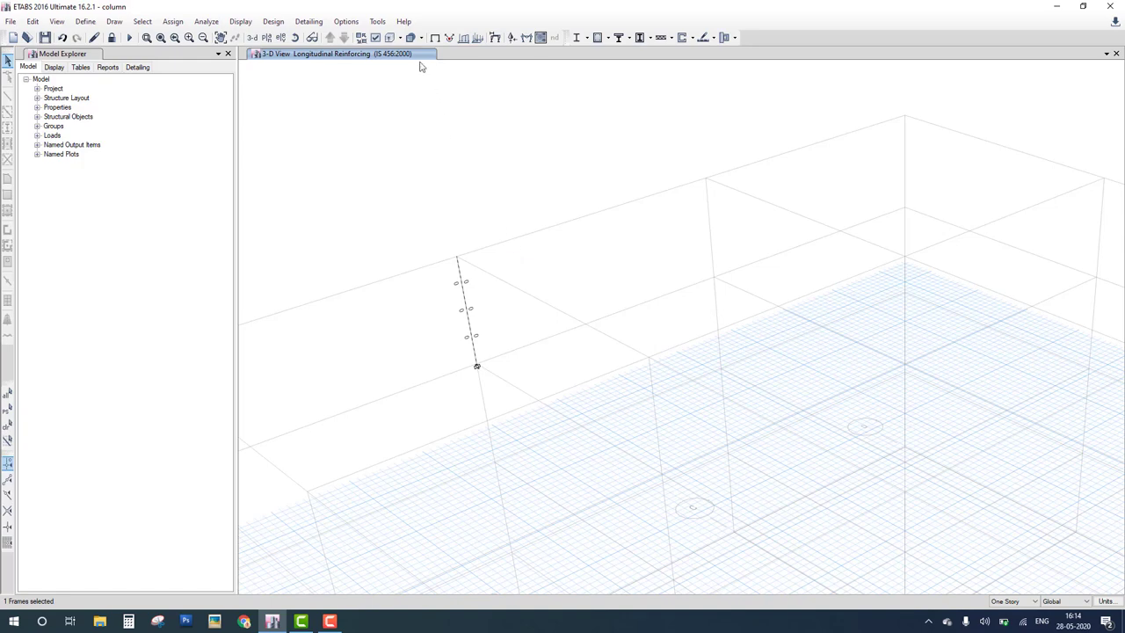
pyautogui.click(389, 37)
pyautogui.rightClick(464, 283)
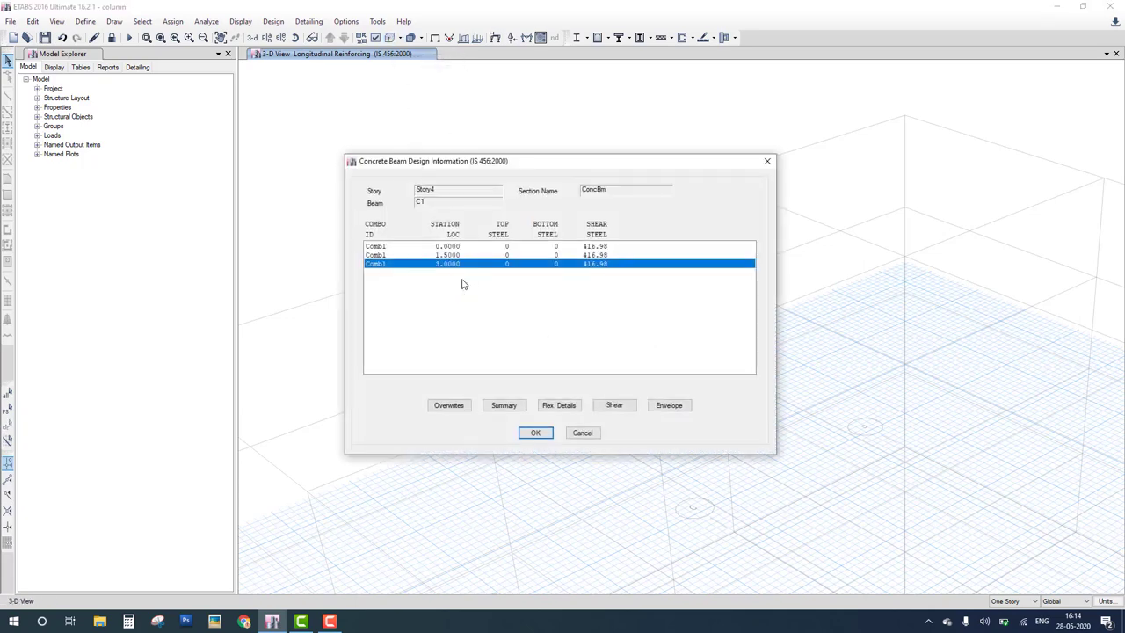
pyautogui.click(767, 162)
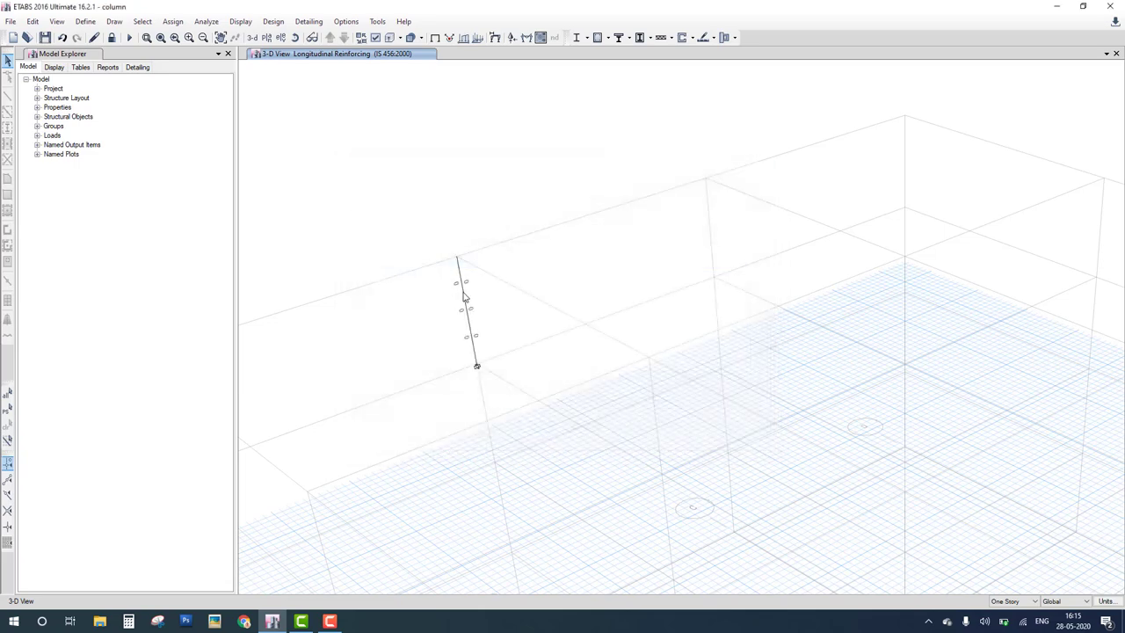
# - Select the column member and unlock the model for editing
pyautogui.click(464, 297)
pyautogui.click(112, 38)
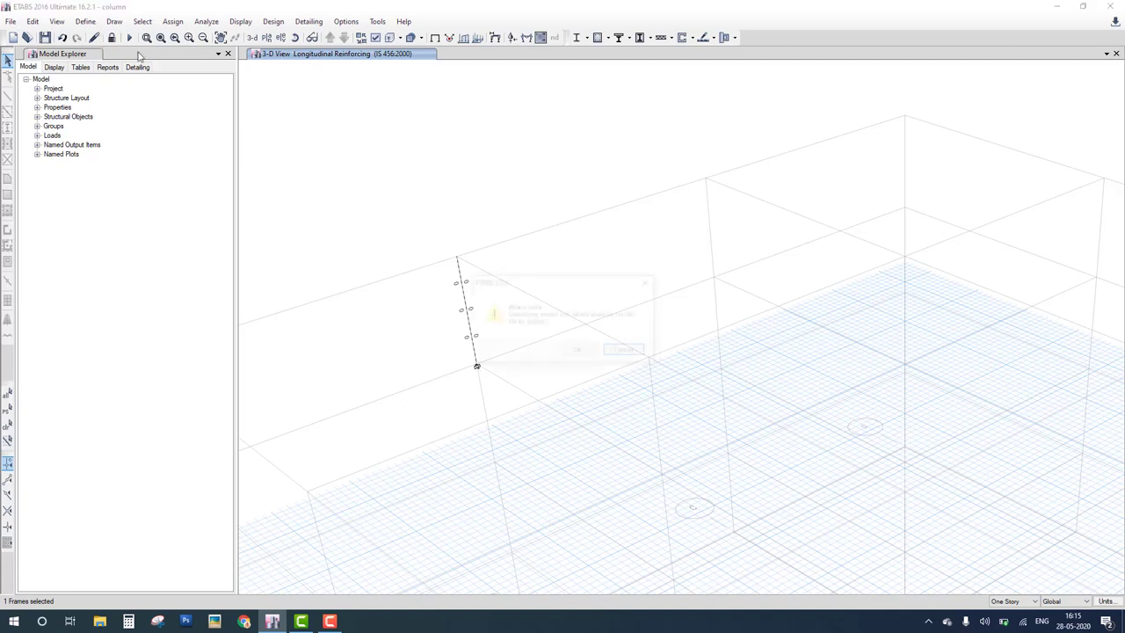
pyautogui.click(580, 351)
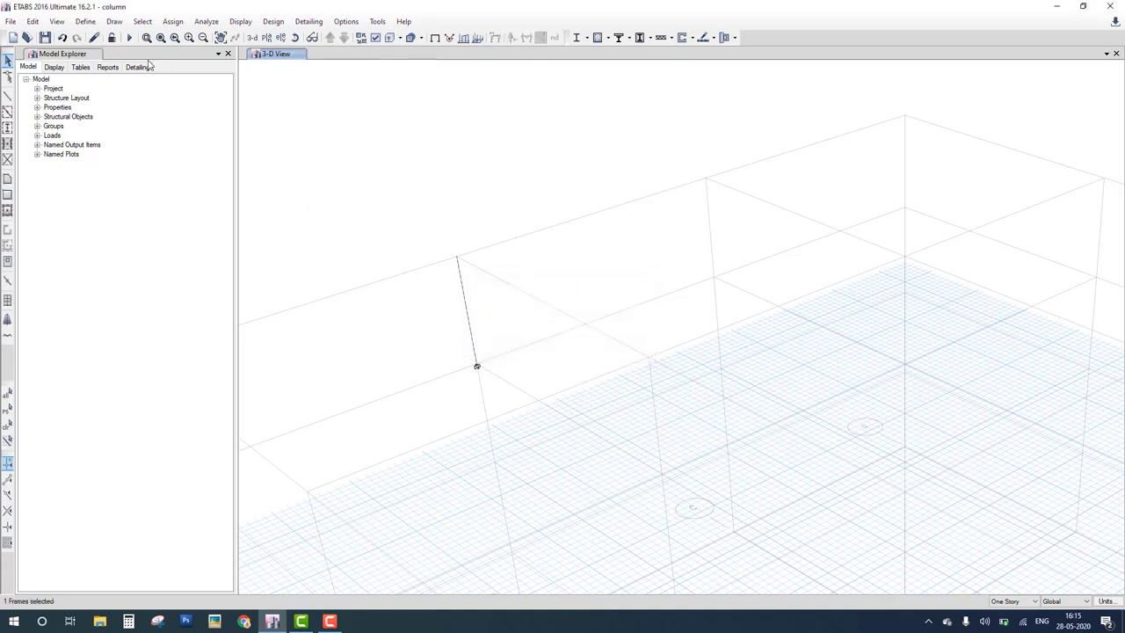
# - Add a new concrete material from the India region, grade M30, with its default properties
pyautogui.click(86, 21)
pyautogui.click(118, 36)
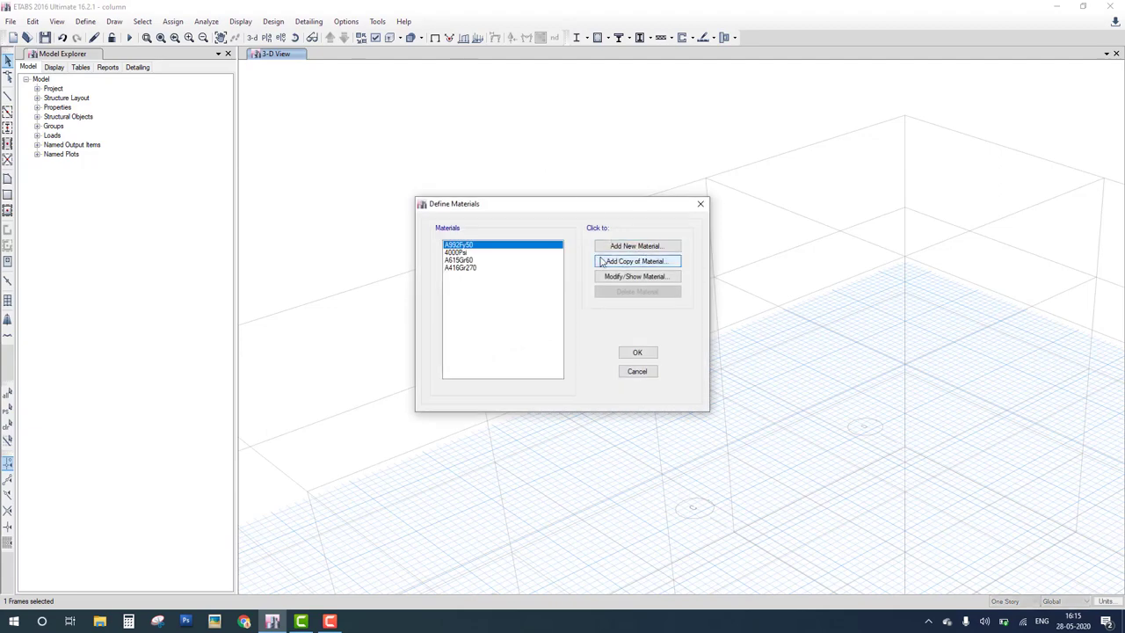
pyautogui.click(649, 248)
pyautogui.click(593, 278)
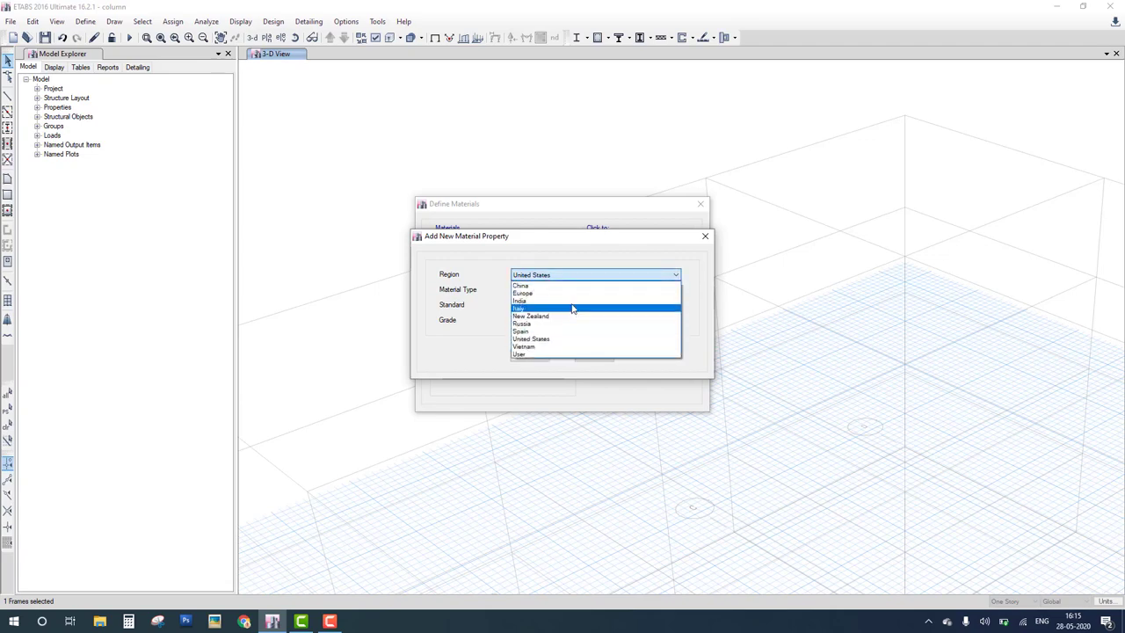
pyautogui.click(563, 301)
pyautogui.click(557, 290)
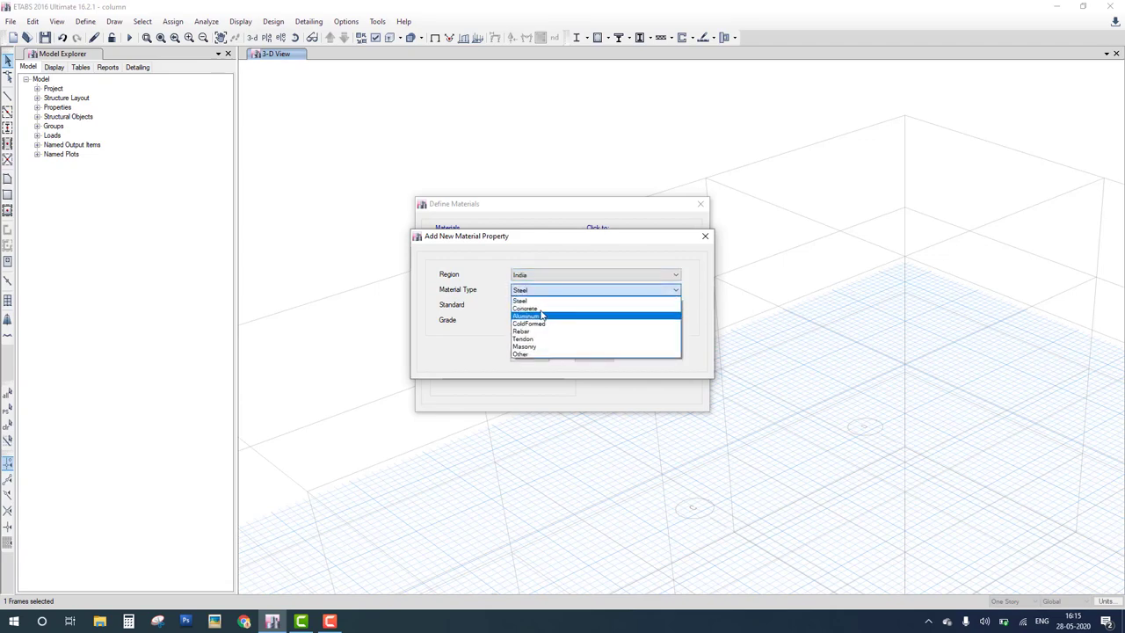
pyautogui.click(526, 309)
pyautogui.click(533, 354)
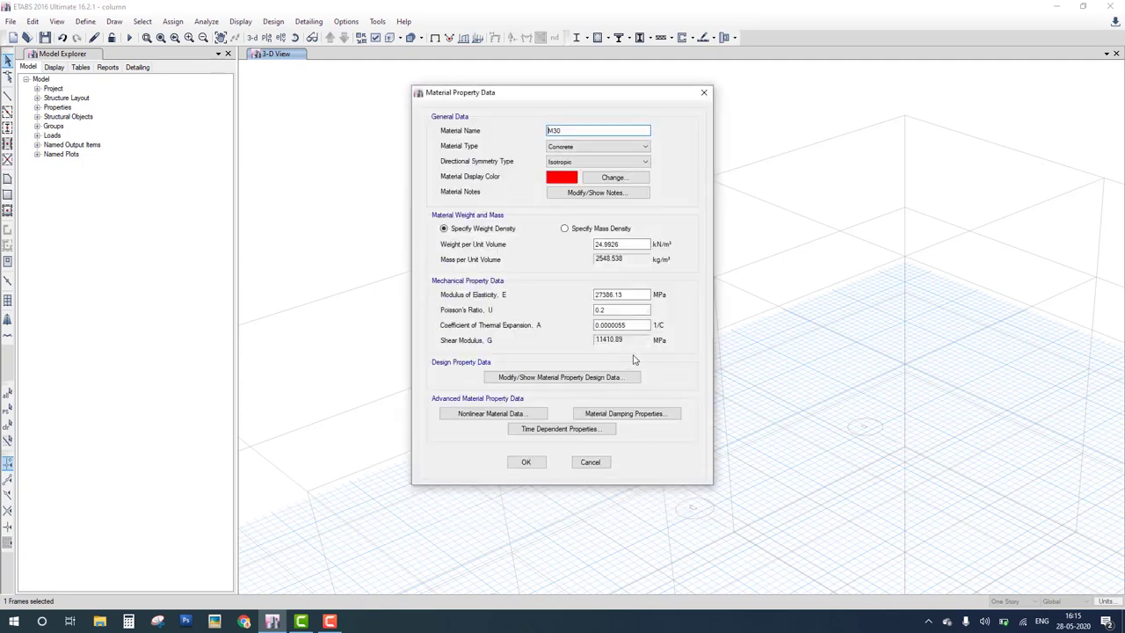
pyautogui.click(526, 462)
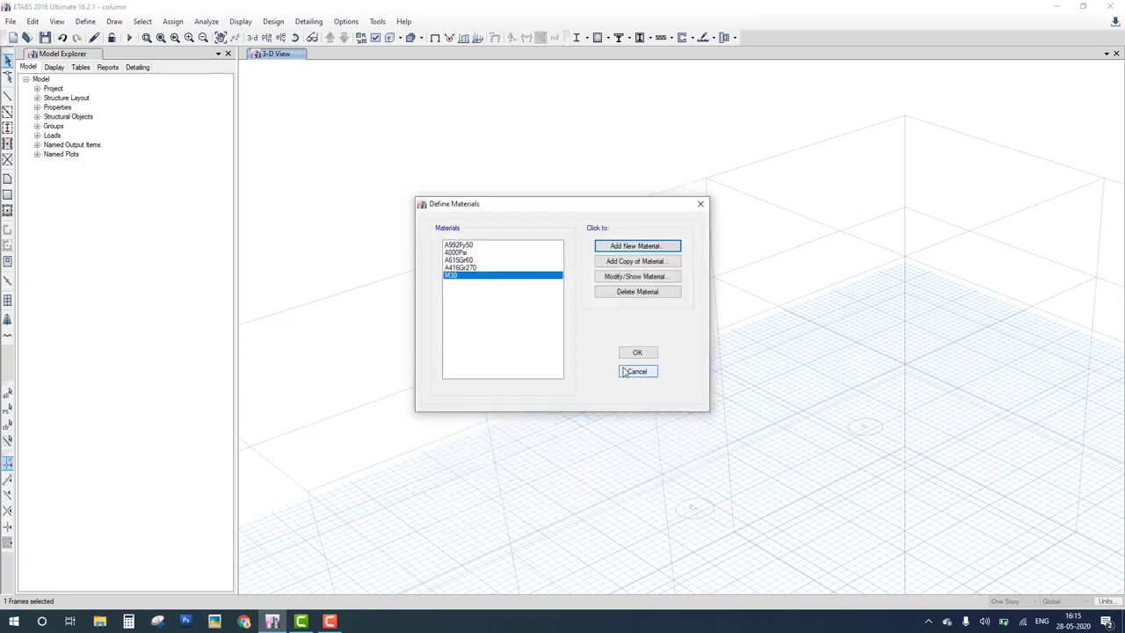
pyautogui.click(637, 352)
# - Set the material of the ConcCol frame section to M30
pyautogui.click(85, 21)
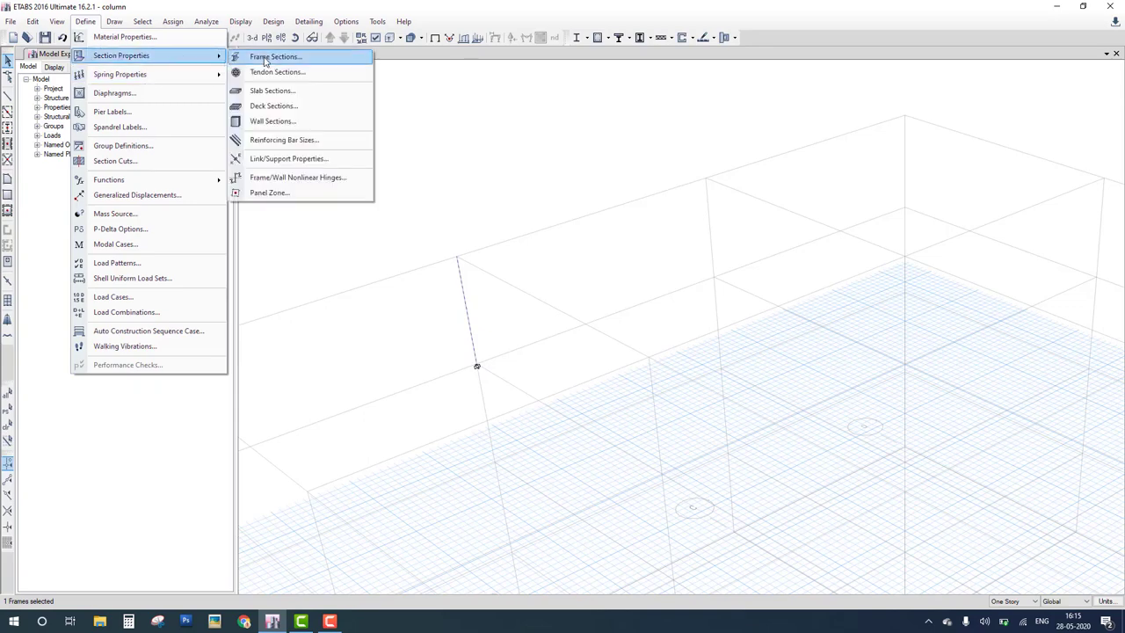
pyautogui.click(264, 58)
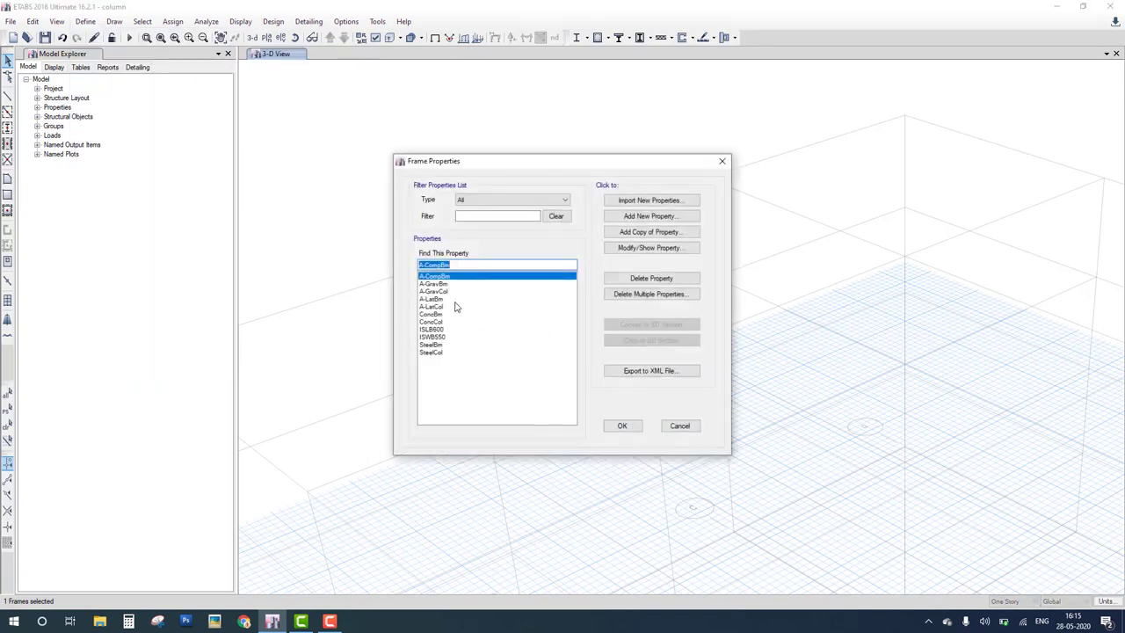
pyautogui.click(432, 314)
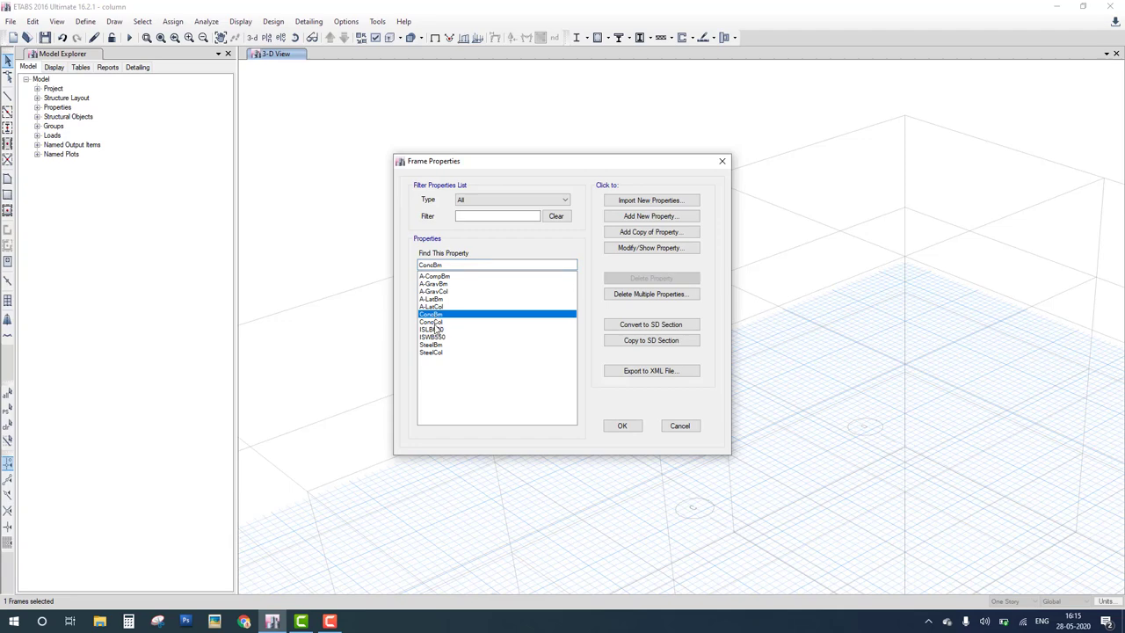
pyautogui.click(429, 322)
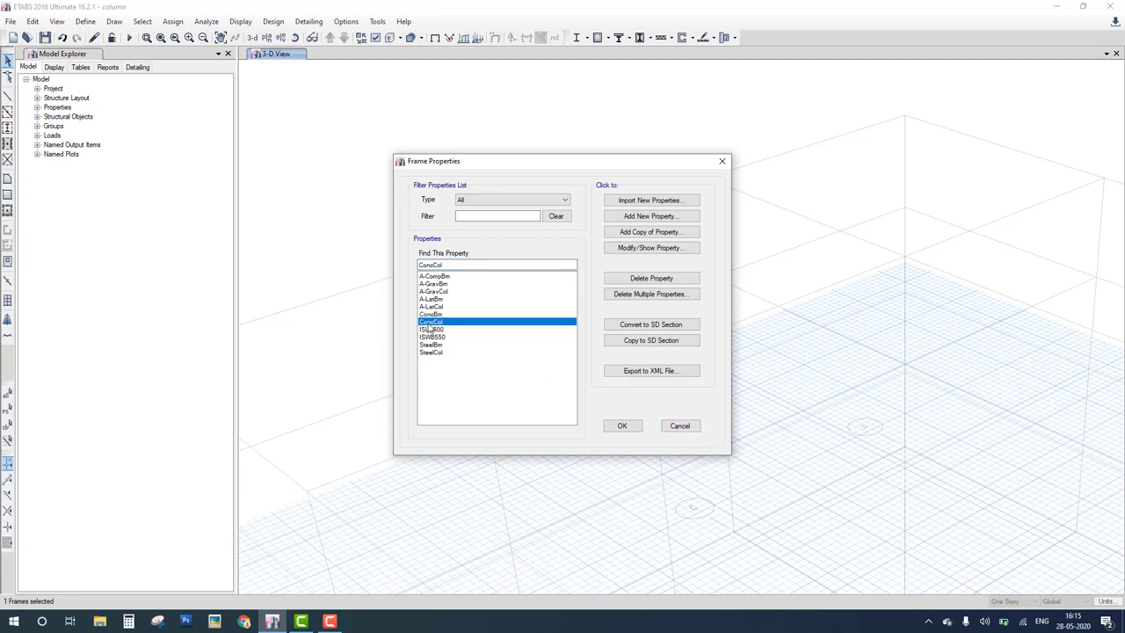
pyautogui.click(647, 233)
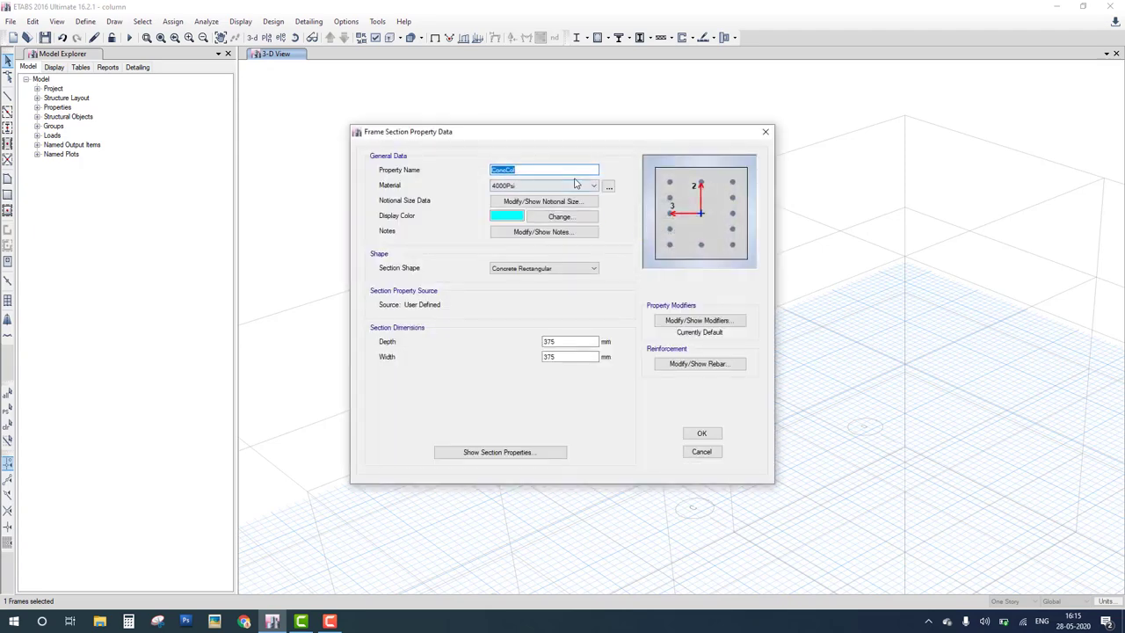
pyautogui.click(575, 187)
pyautogui.click(528, 227)
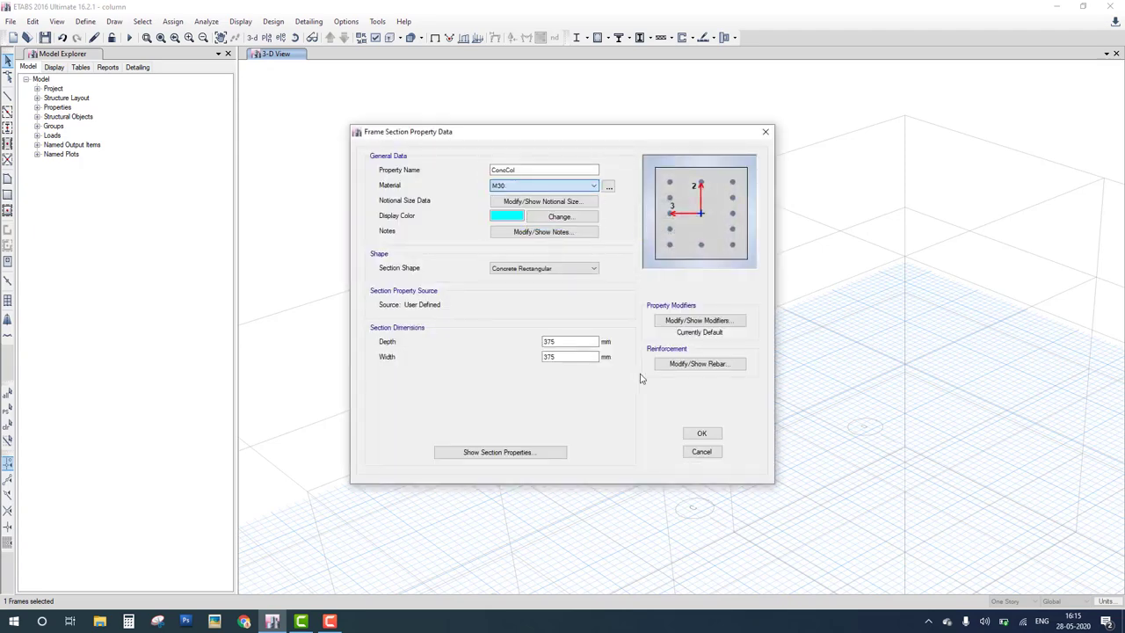
pyautogui.click(703, 433)
pyautogui.click(620, 427)
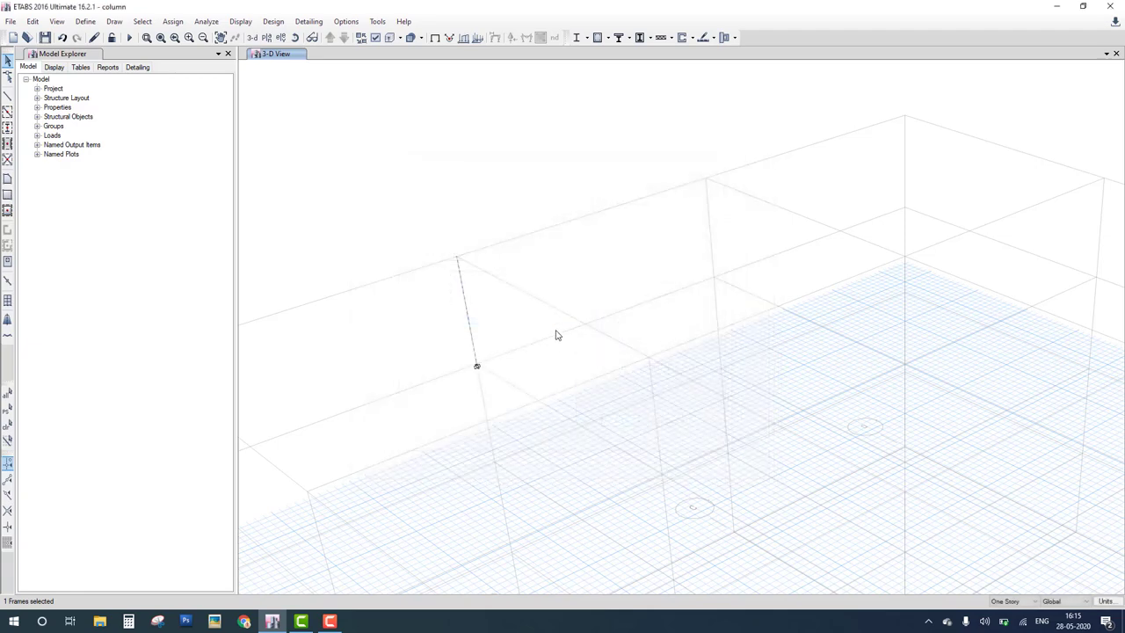
pyautogui.click(172, 21)
pyautogui.moveTo(189, 52)
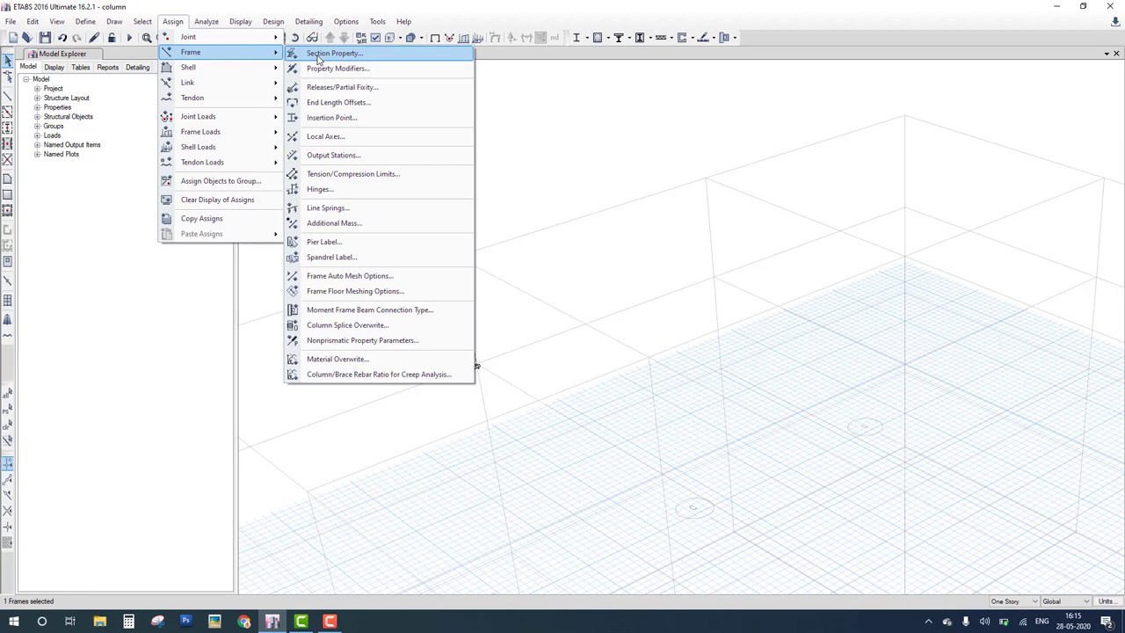
pyautogui.click(336, 68)
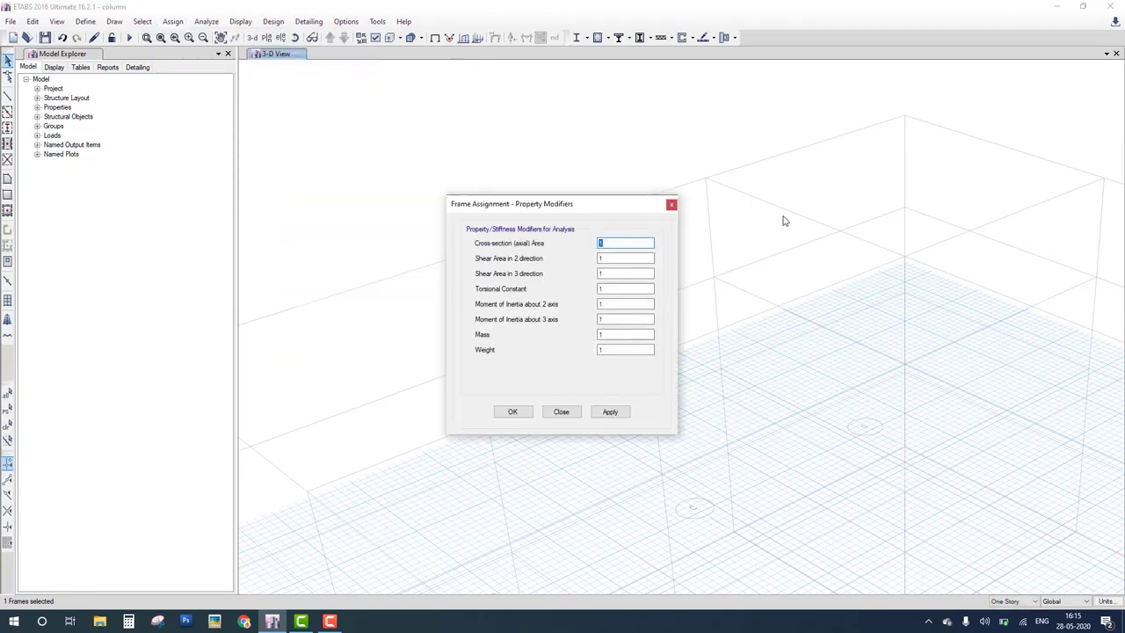
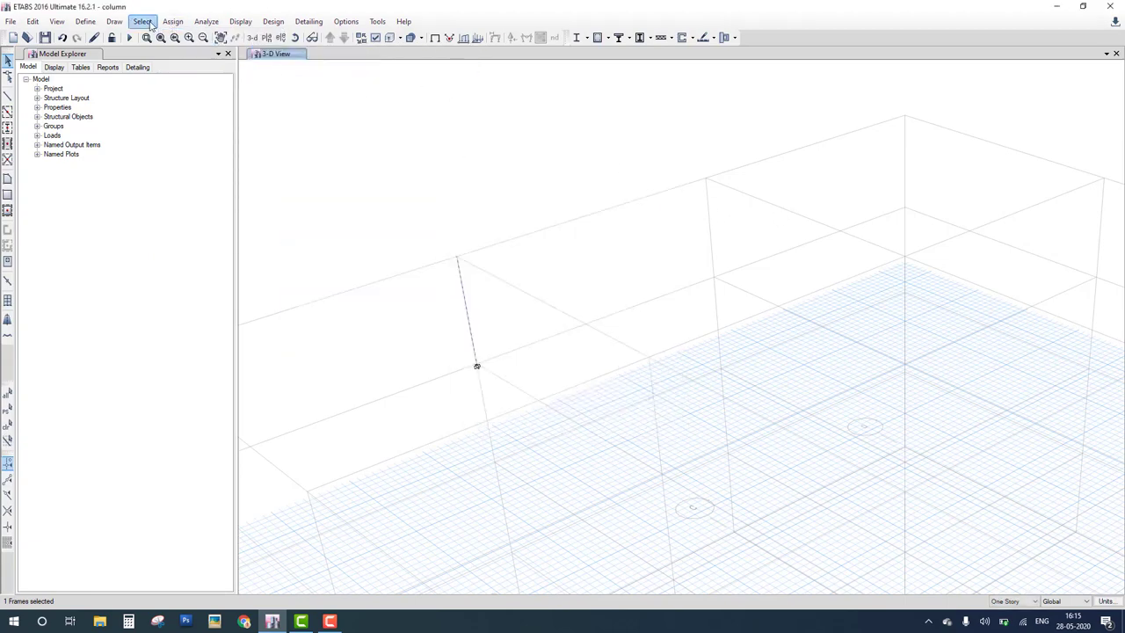
# - Assign the ConcCol frame section to the selected column member
pyautogui.click(164, 26)
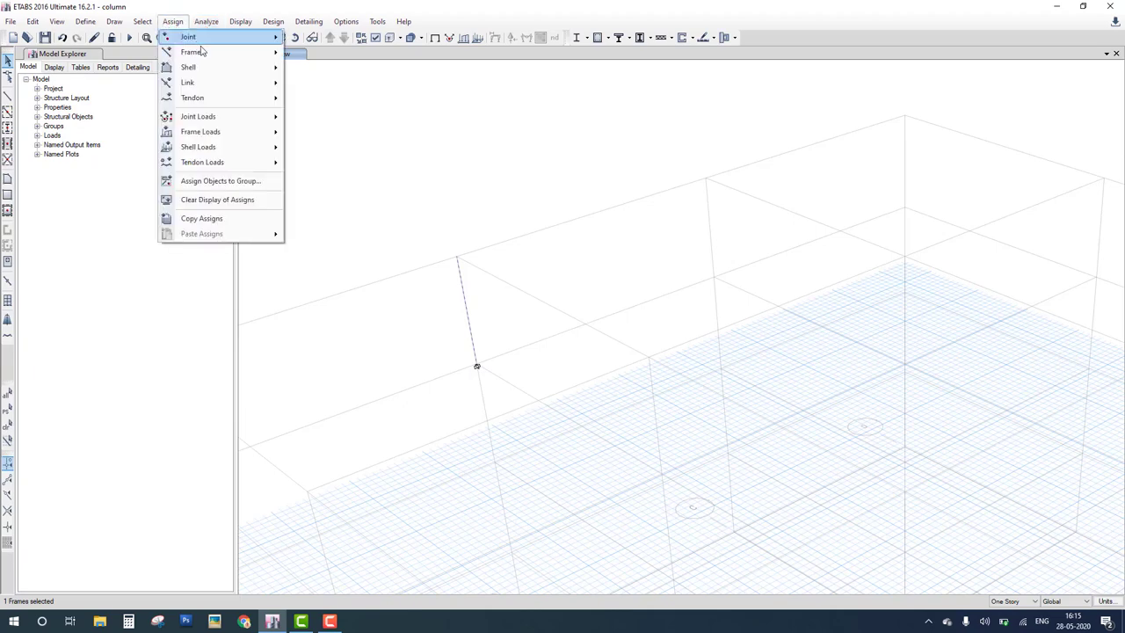
pyautogui.moveTo(219, 52)
pyautogui.click(330, 54)
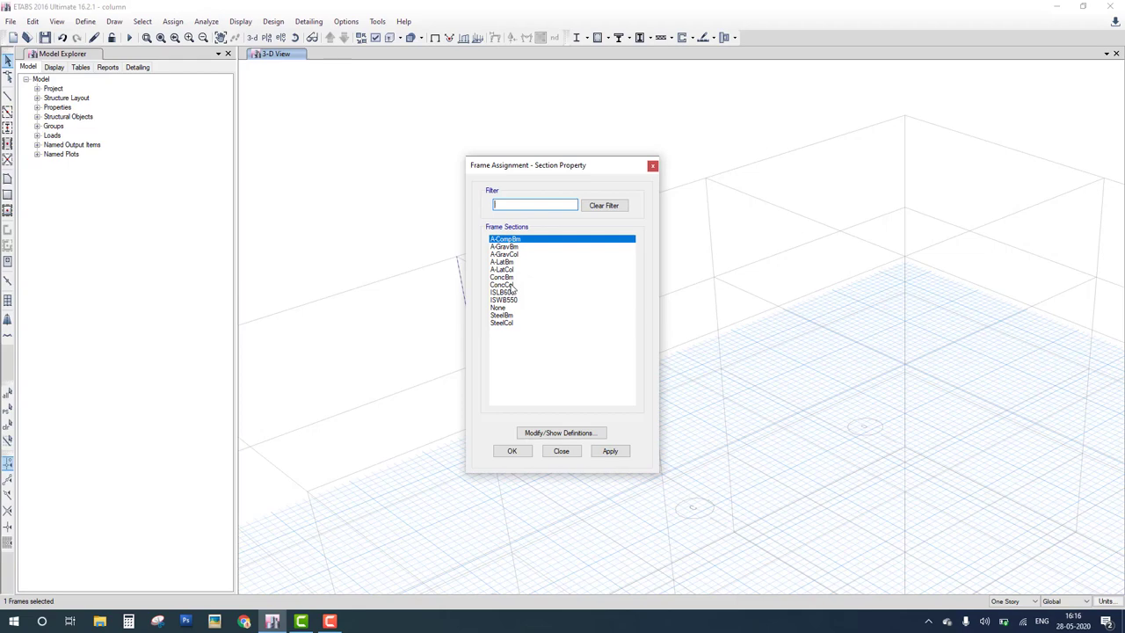
pyautogui.click(514, 285)
pyautogui.click(512, 450)
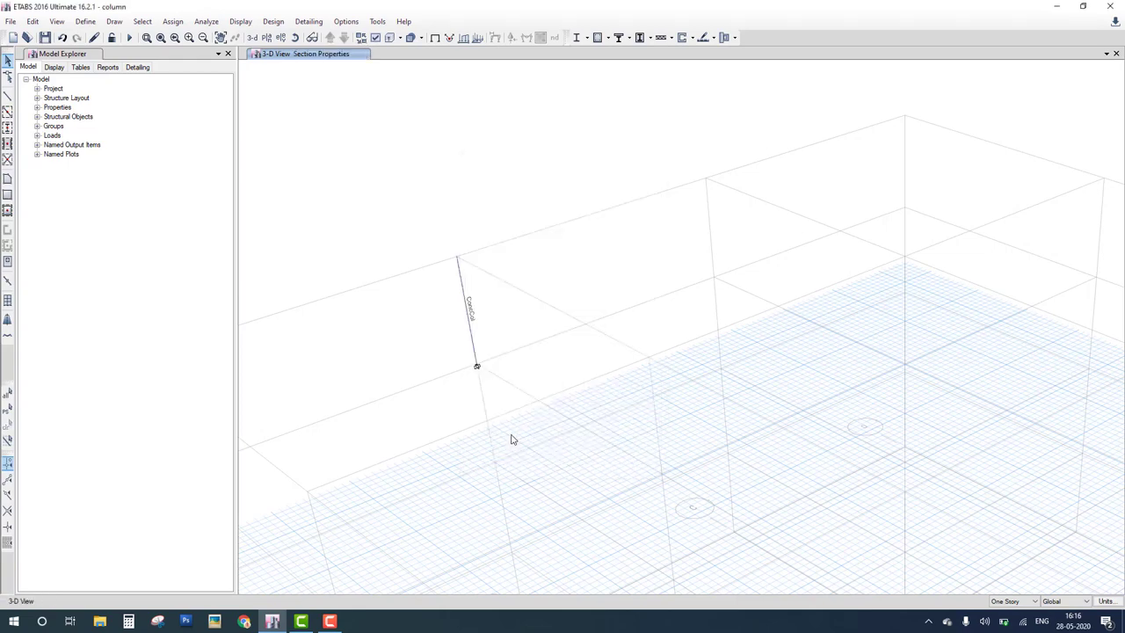
# - Rerun the analysis and start the concrete frame design check
pyautogui.click(129, 37)
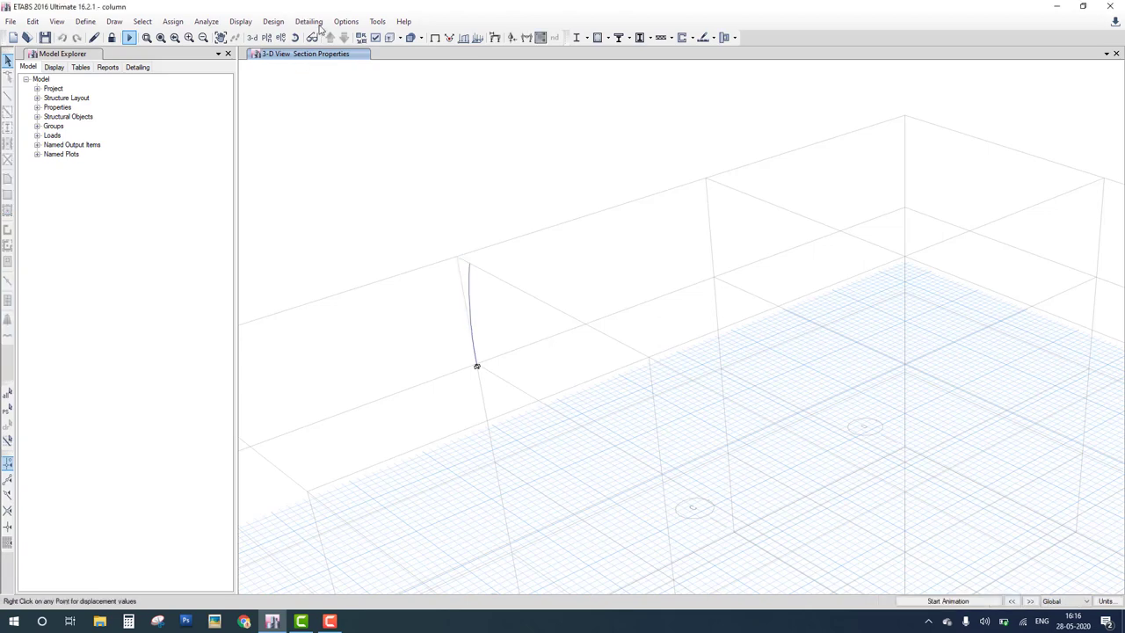
pyautogui.click(273, 21)
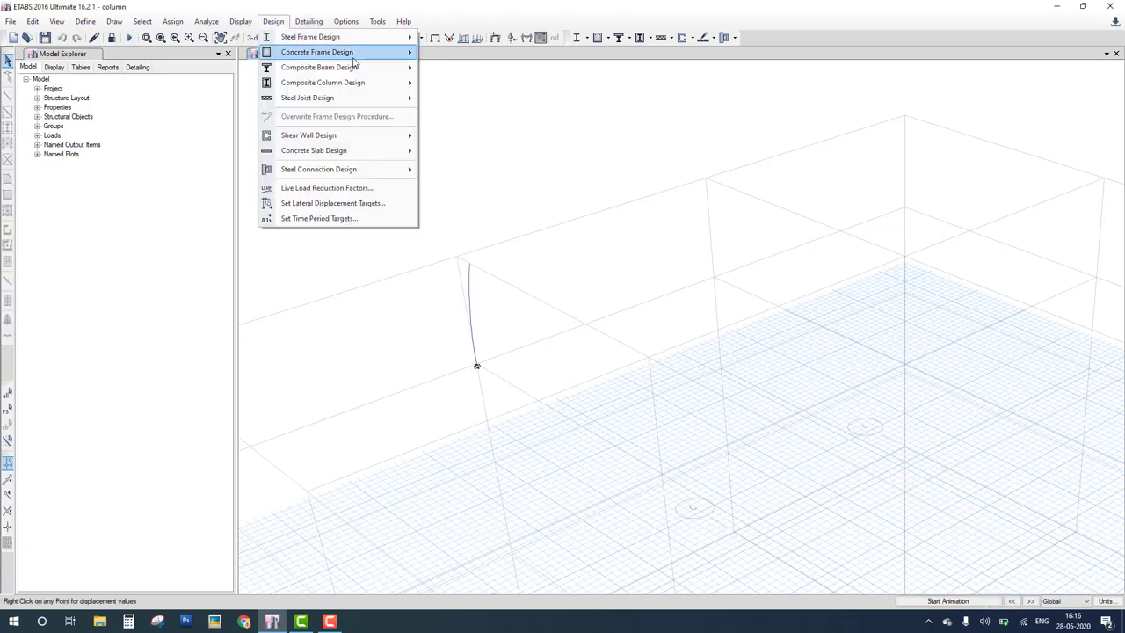
pyautogui.moveTo(351, 55)
pyautogui.click(460, 155)
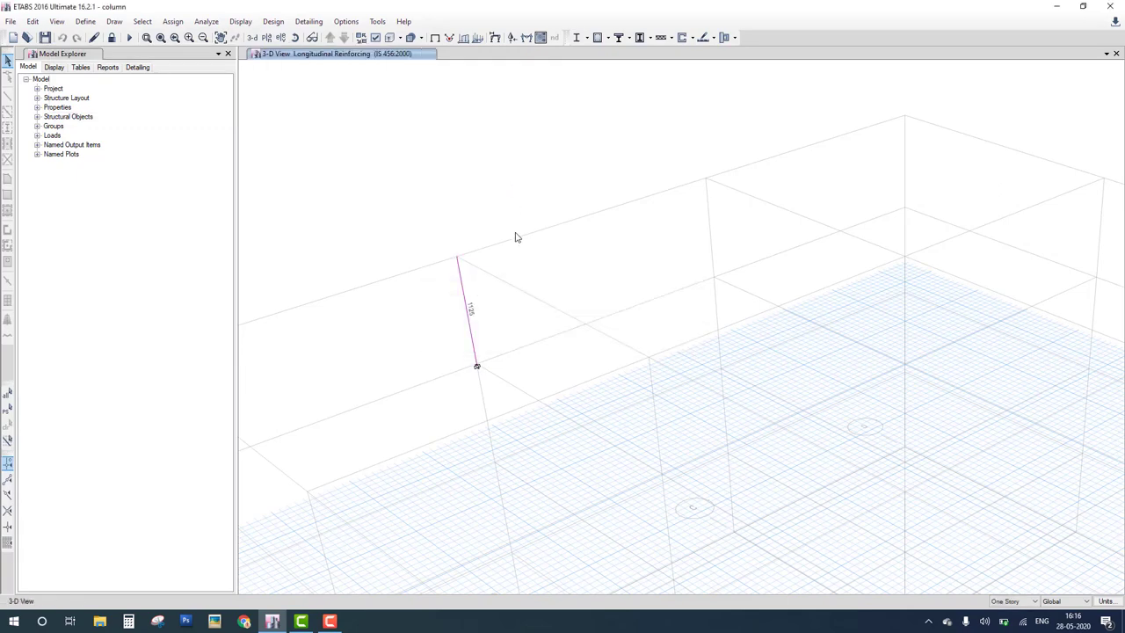
# - Open the column's interaction surface from its design information and display the curve for Comb1
pyautogui.rightClick(470, 318)
pyautogui.click(432, 412)
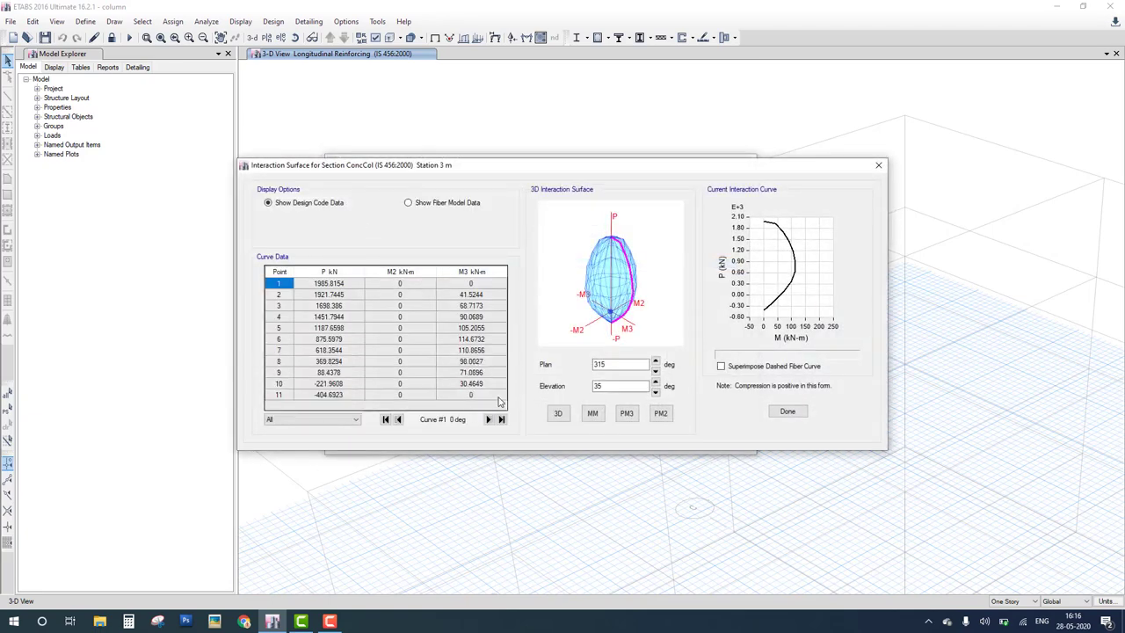
pyautogui.click(353, 420)
pyautogui.click(342, 445)
pyautogui.click(346, 420)
pyautogui.click(347, 439)
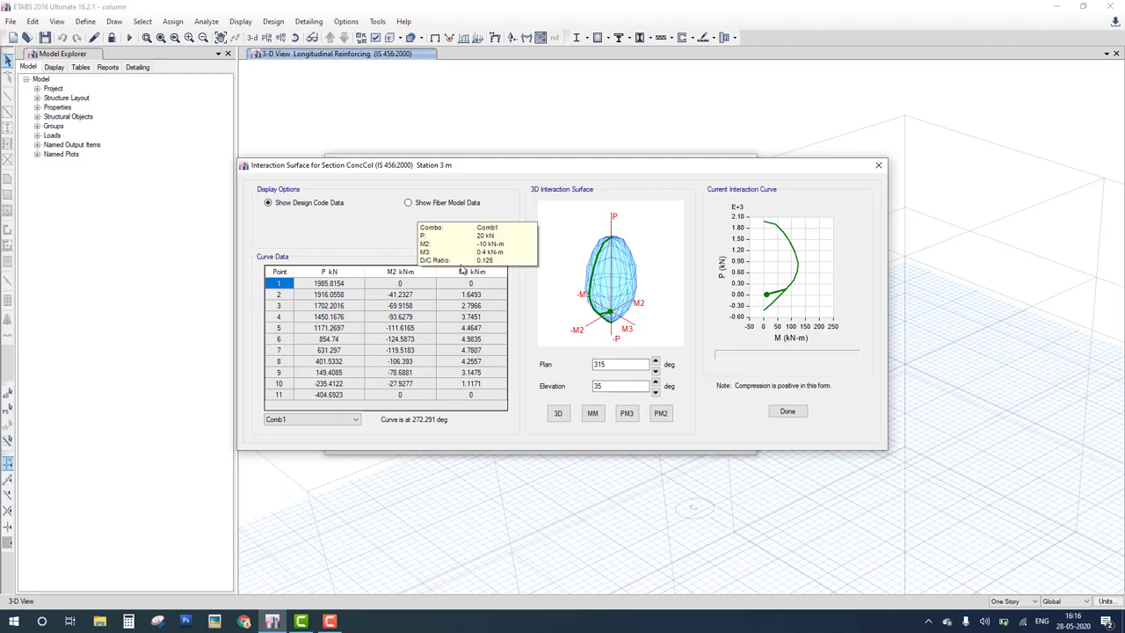
pyautogui.moveTo(738, 95)
pyautogui.mouseDown()
pyautogui.moveTo(749, 133)
pyautogui.moveTo(766, 127)
pyautogui.moveTo(766, 109)
pyautogui.moveTo(810, 96)
pyautogui.moveTo(800, 95)
pyautogui.mouseUp()
pyautogui.moveTo(731, 151); pyautogui.dragTo(754, 138)
pyautogui.moveTo(812, 100)
pyautogui.mouseDown()
pyautogui.moveTo(776, 173)
pyautogui.moveTo(801, 138)
pyautogui.moveTo(872, 111)
pyautogui.moveTo(881, 136)
pyautogui.mouseUp()
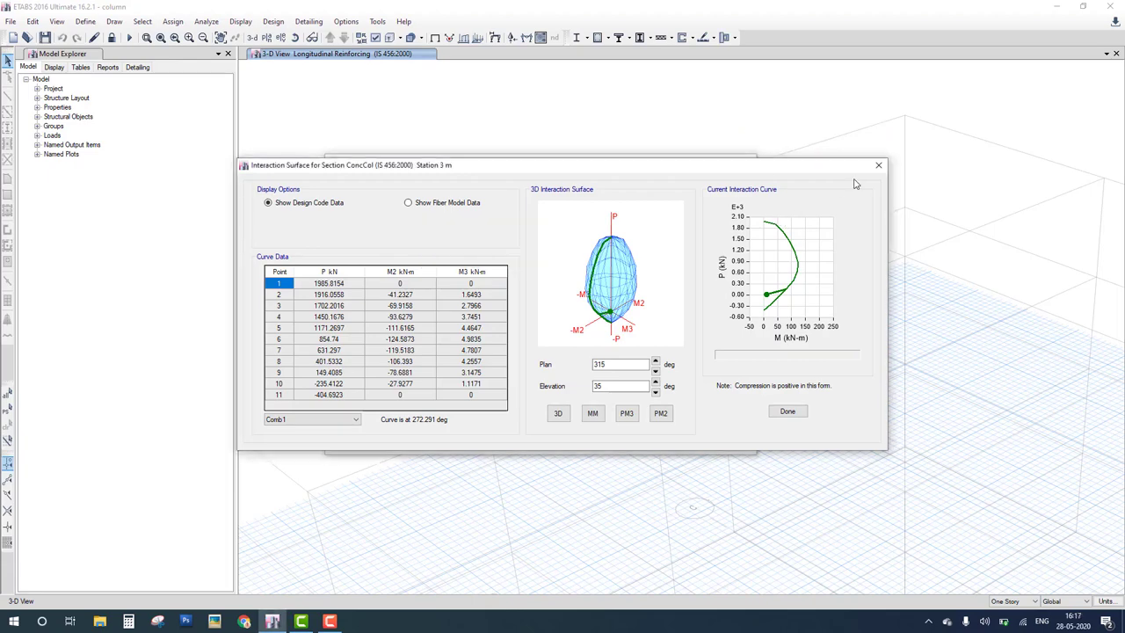
# - Close the column's interaction surface and design information, and unlock the model, accepting deletion of the analysis results
pyautogui.click(876, 166)
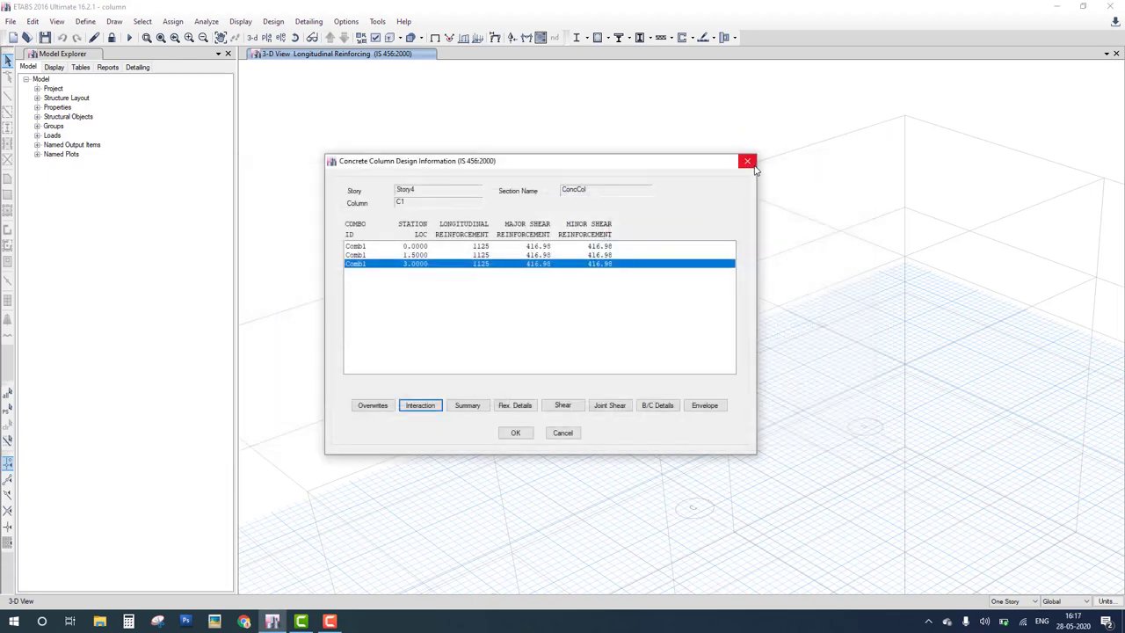
pyautogui.click(747, 162)
pyautogui.click(112, 37)
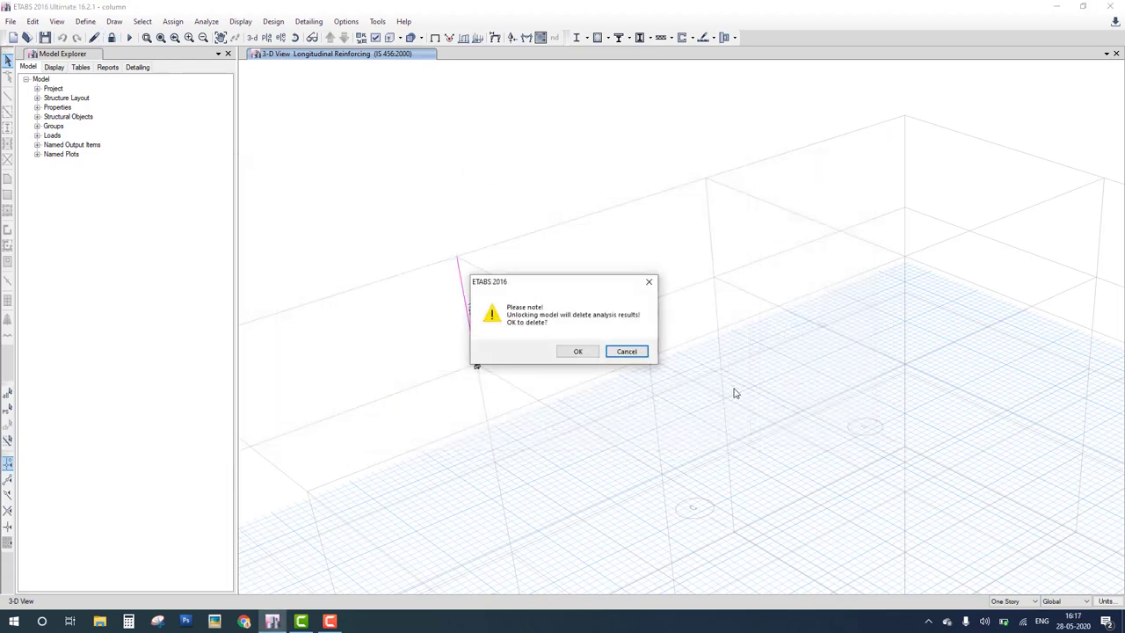
pyautogui.click(579, 351)
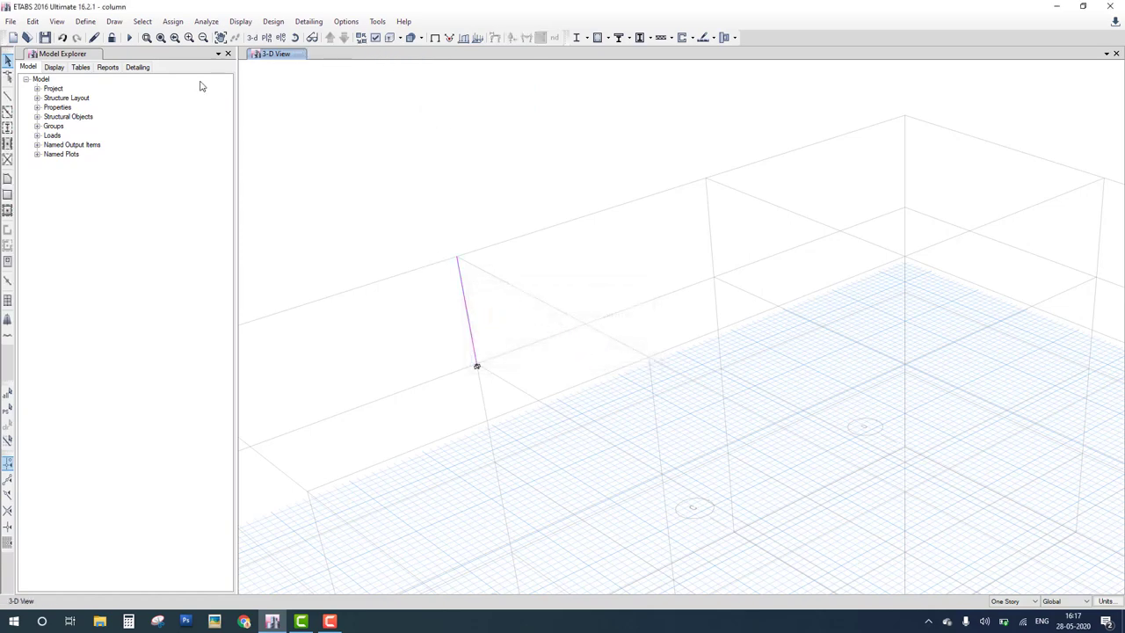
# - Try to assign a Dead joint force of -200 kN in global Z and a 10 kN-m moment about global XX with the column selected
pyautogui.click(463, 295)
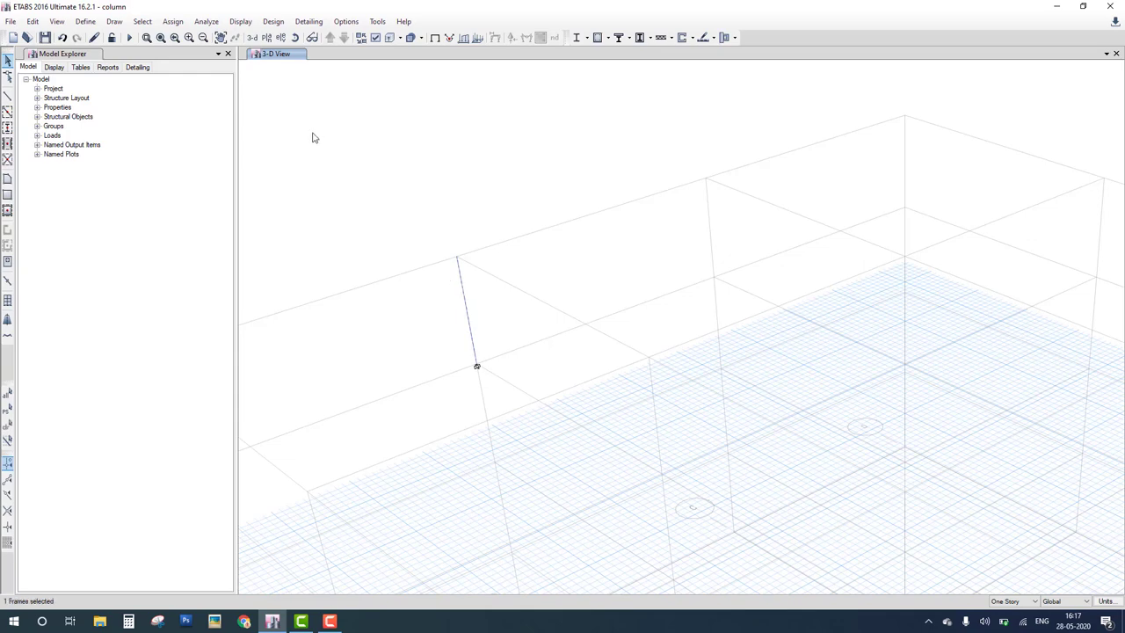
pyautogui.click(173, 22)
pyautogui.moveTo(210, 132)
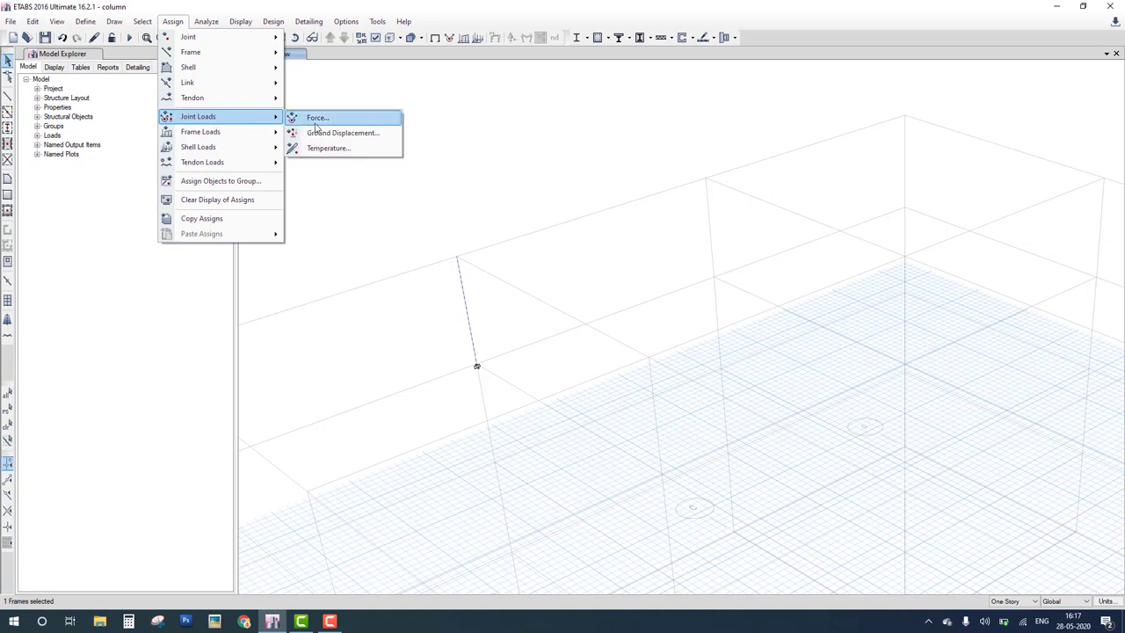
pyautogui.click(318, 117)
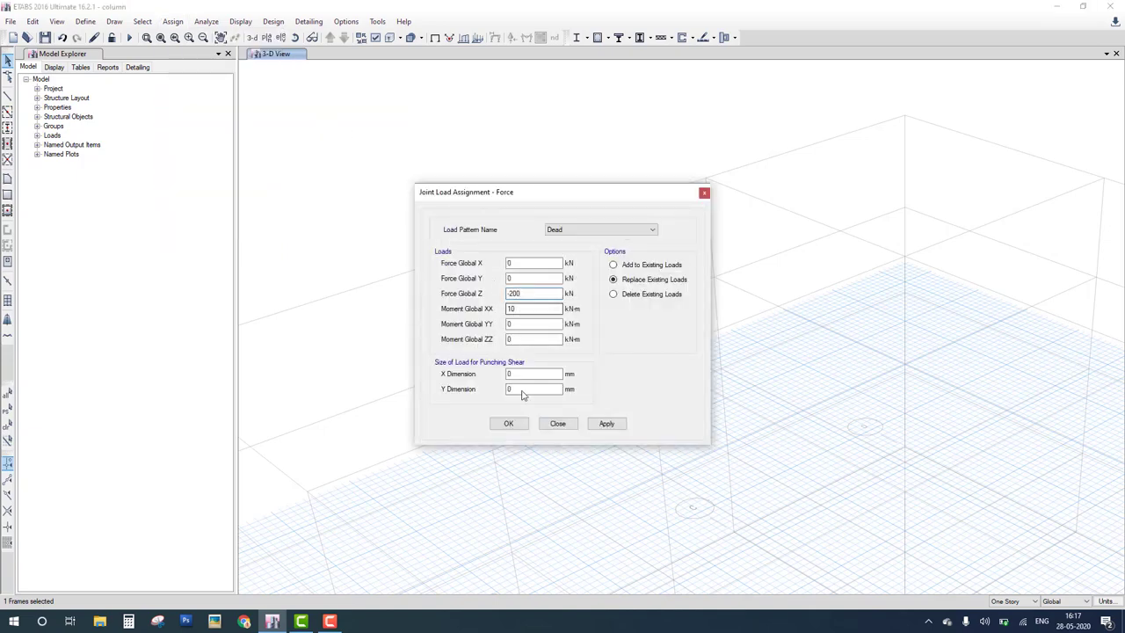
pyautogui.click(508, 423)
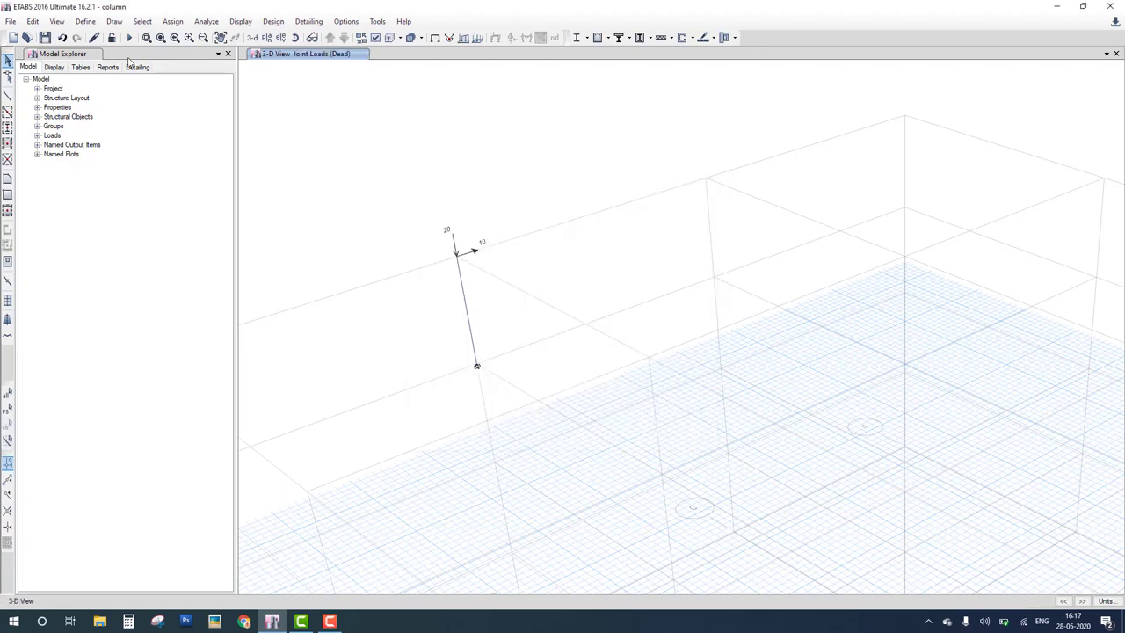
# - Run the analysis again and start the concrete frame design check for the column
pyautogui.click(129, 37)
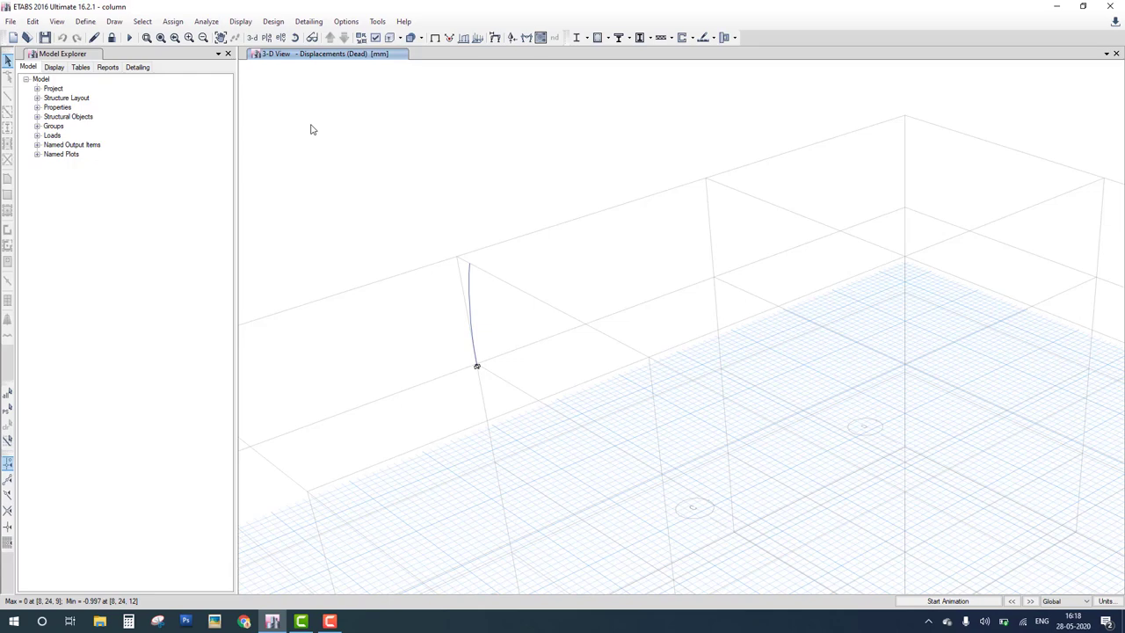
pyautogui.click(273, 21)
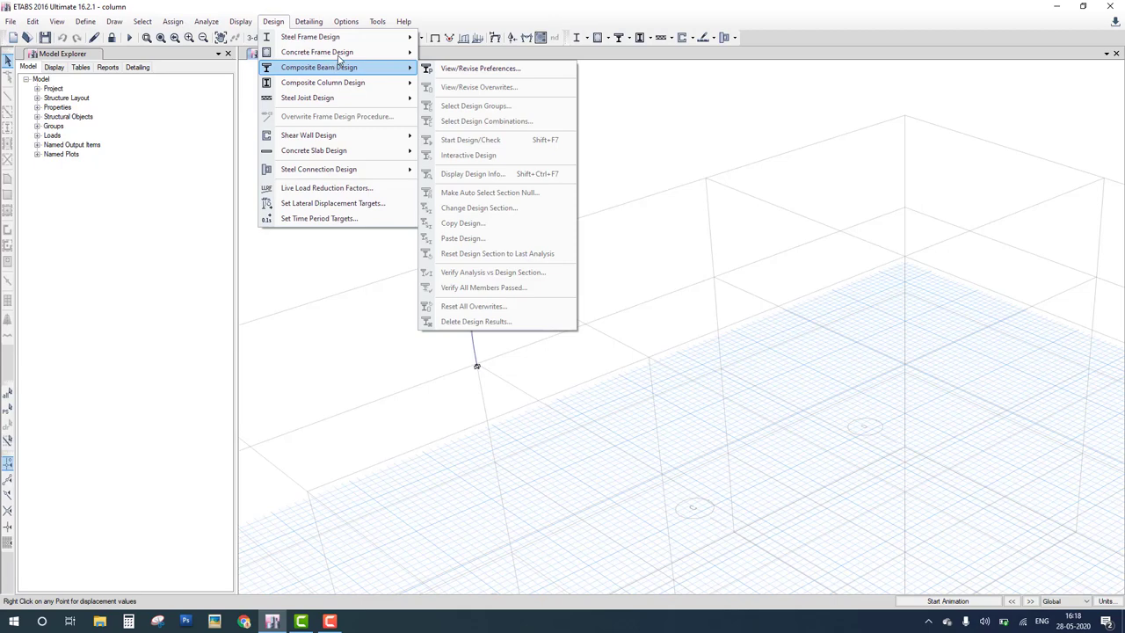
pyautogui.moveTo(338, 55)
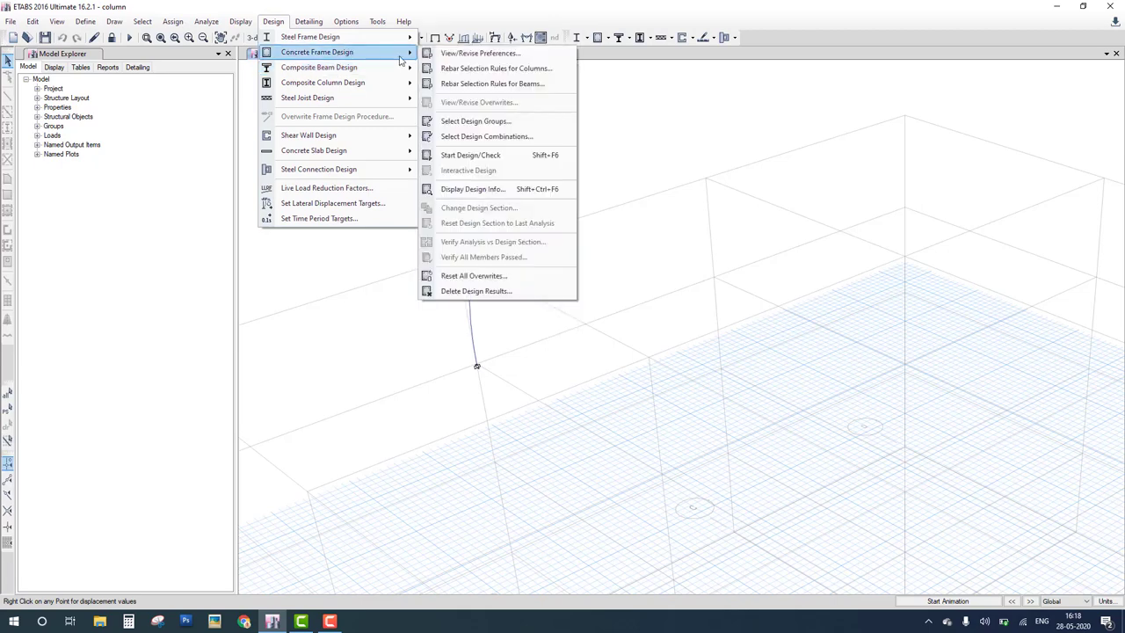
pyautogui.click(495, 158)
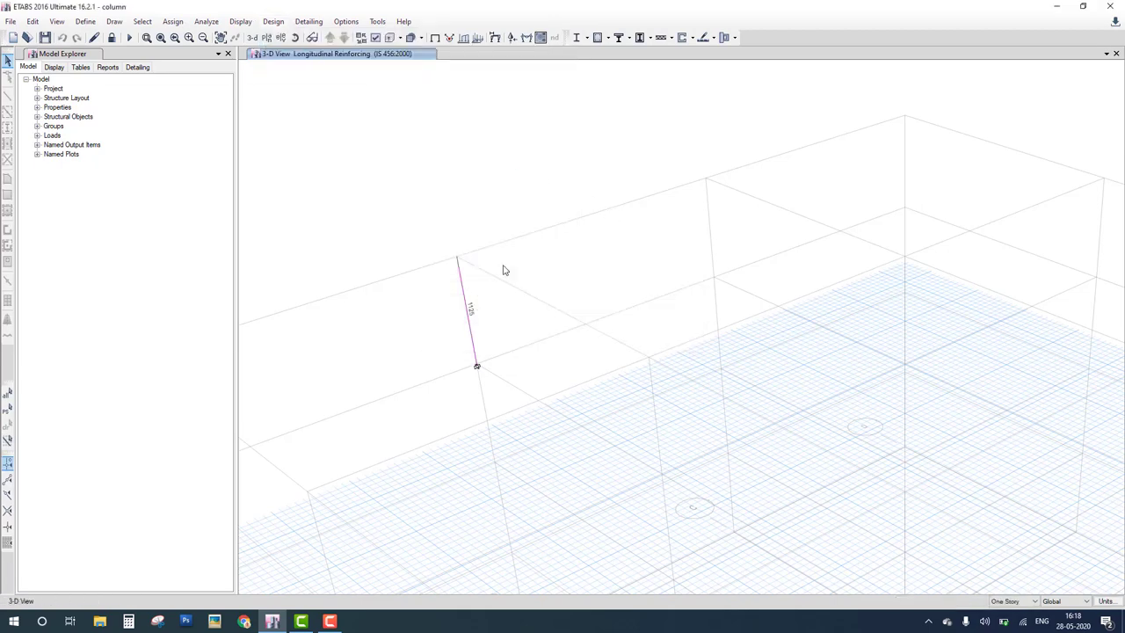
# - Open the column's interaction surface from its design information and show the Comb1 curve to check its loads and D/C ratio
pyautogui.rightClick(471, 317)
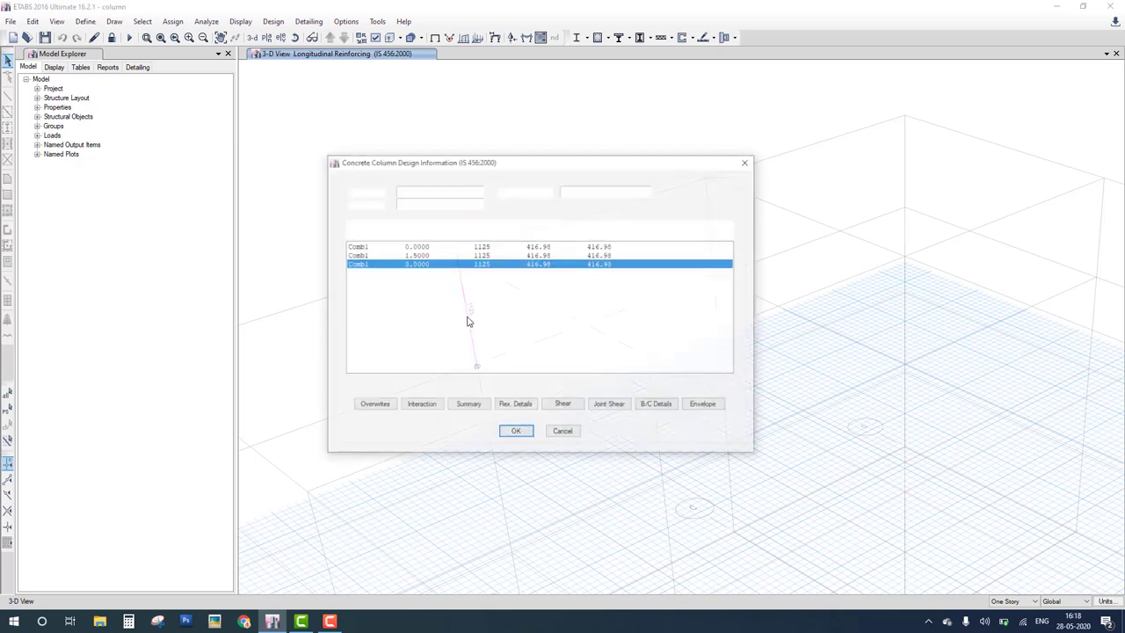
pyautogui.click(420, 405)
pyautogui.click(307, 420)
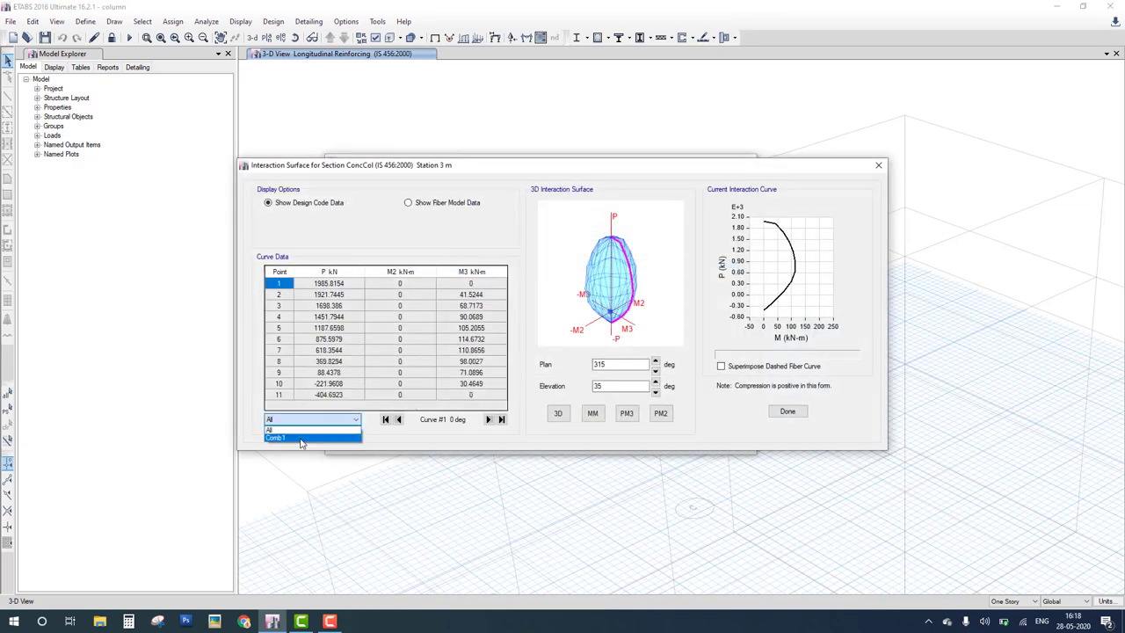
pyautogui.click(300, 438)
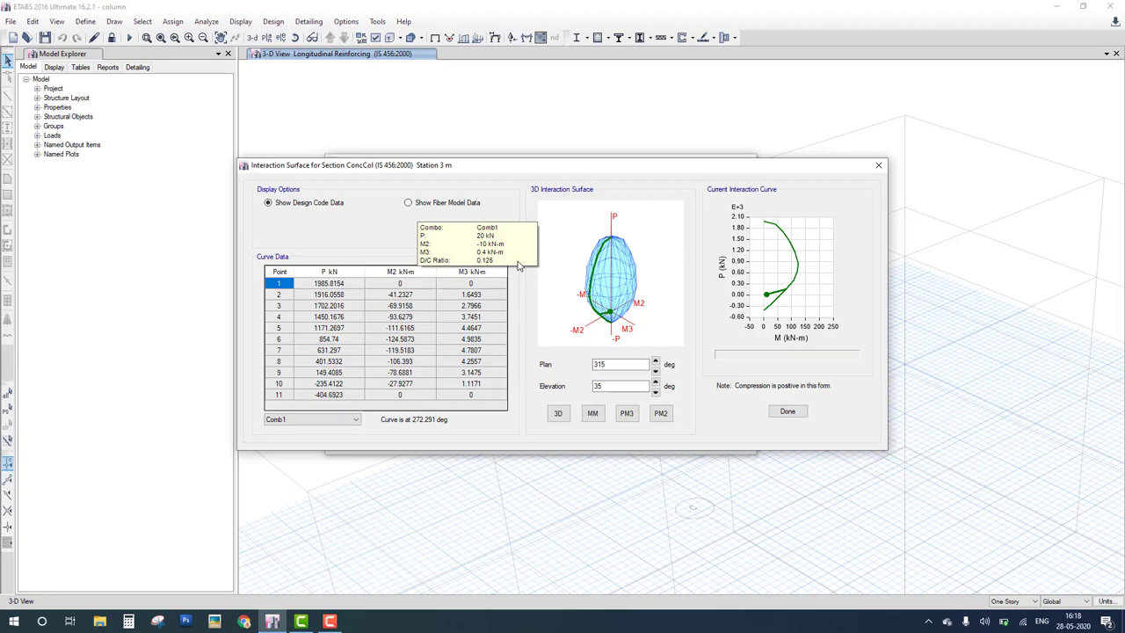
# - Leave the interaction surface and column design information, and unlock the model again, discarding the analysis results
pyautogui.click(787, 411)
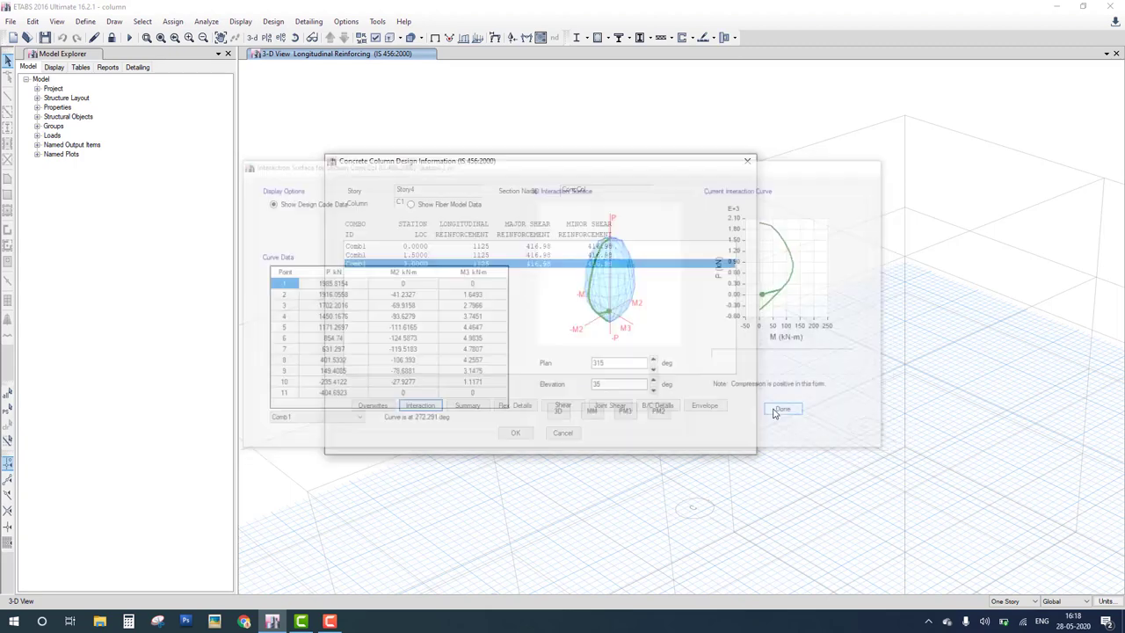
pyautogui.click(516, 432)
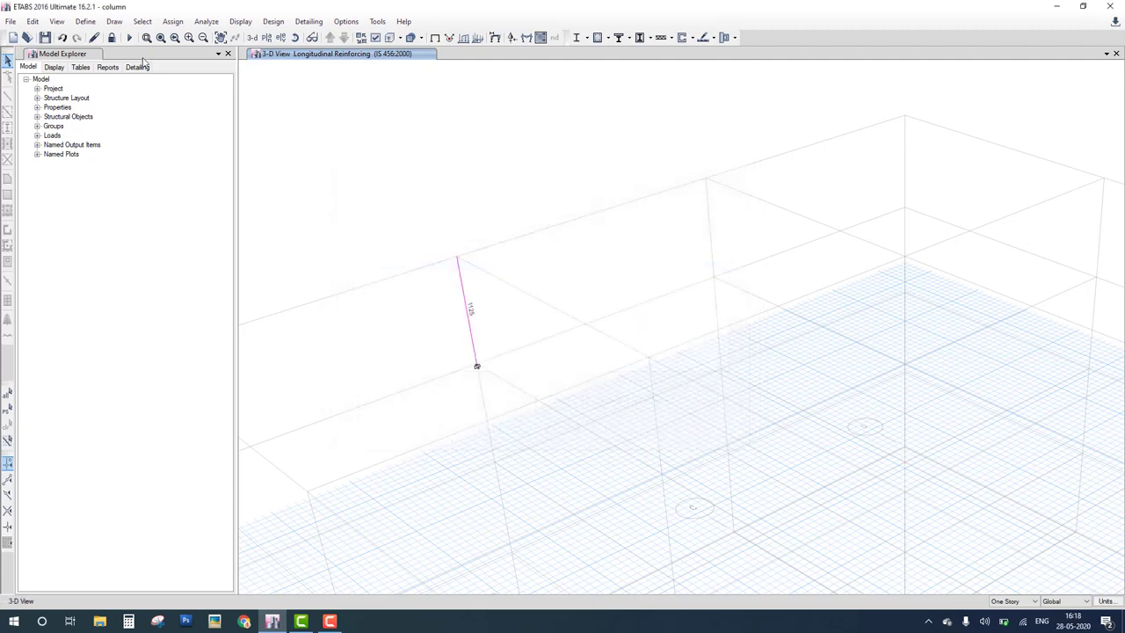
pyautogui.click(112, 38)
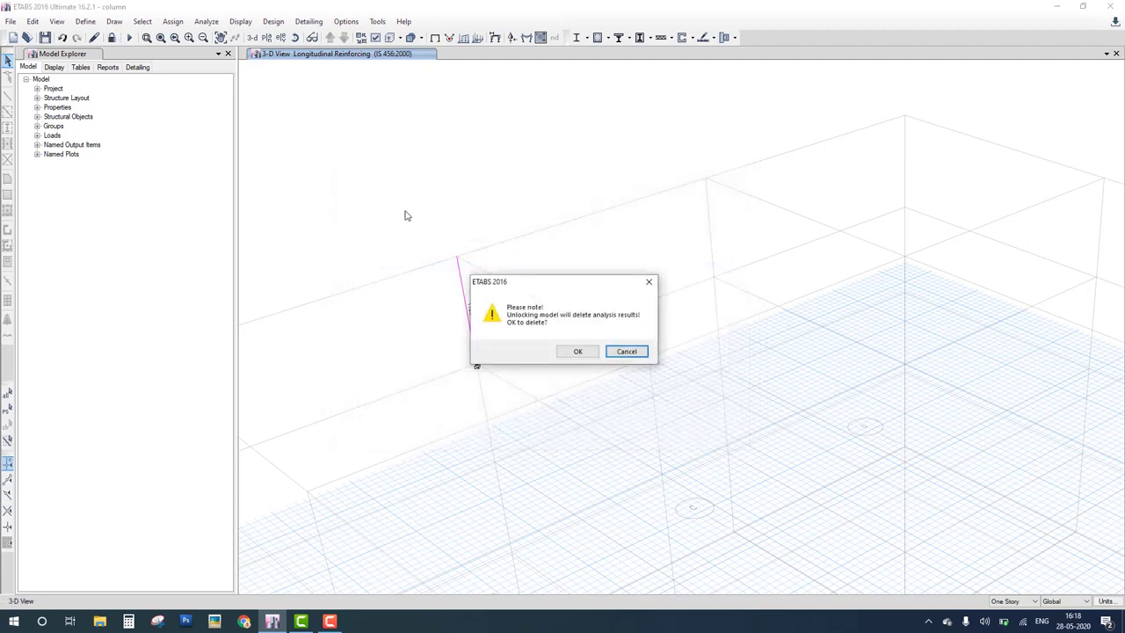
pyautogui.click(586, 353)
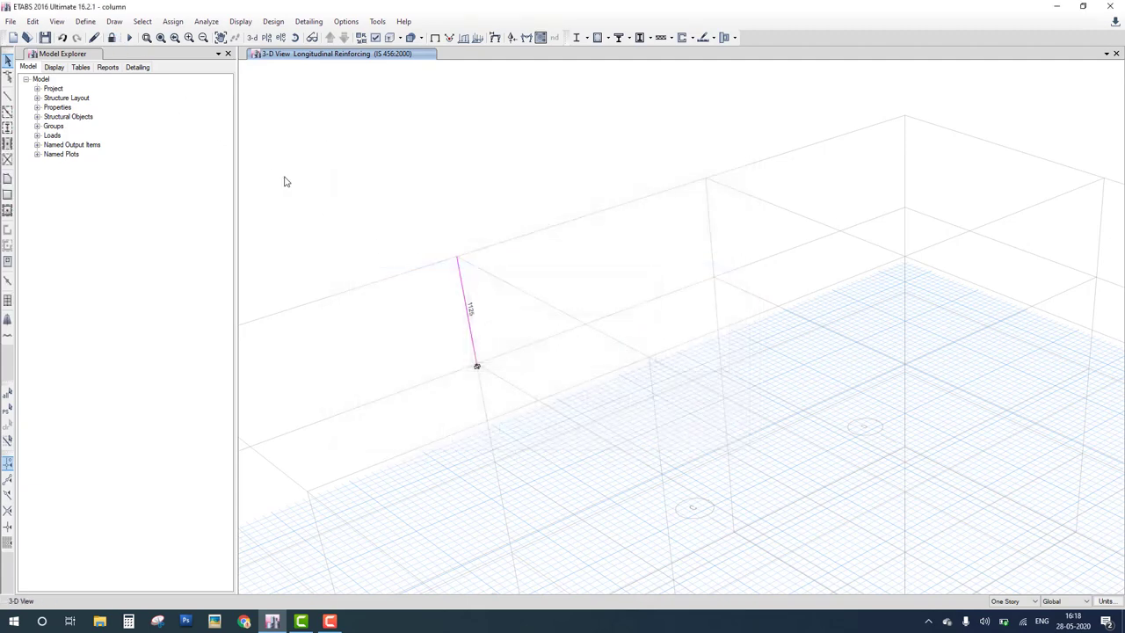
# - Replace the Dead load on the column's top joint with -200 kN in global Z and a 1000 kN-m moment about global XX
pyautogui.moveTo(425, 247); pyautogui.dragTo(526, 334)
pyautogui.click(173, 22)
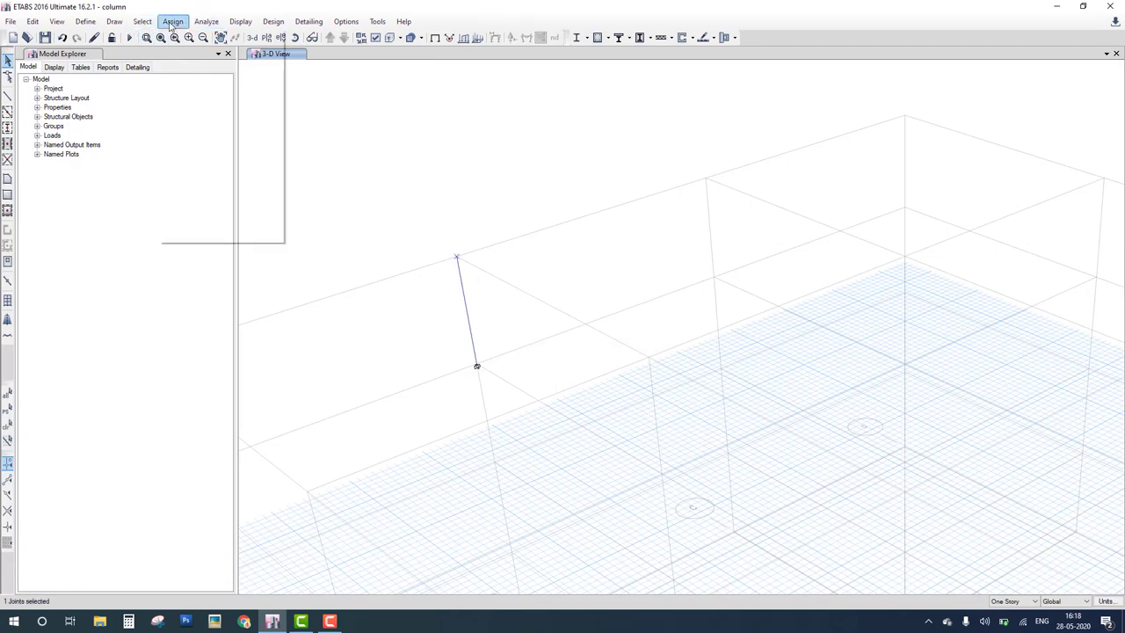
pyautogui.moveTo(225, 123)
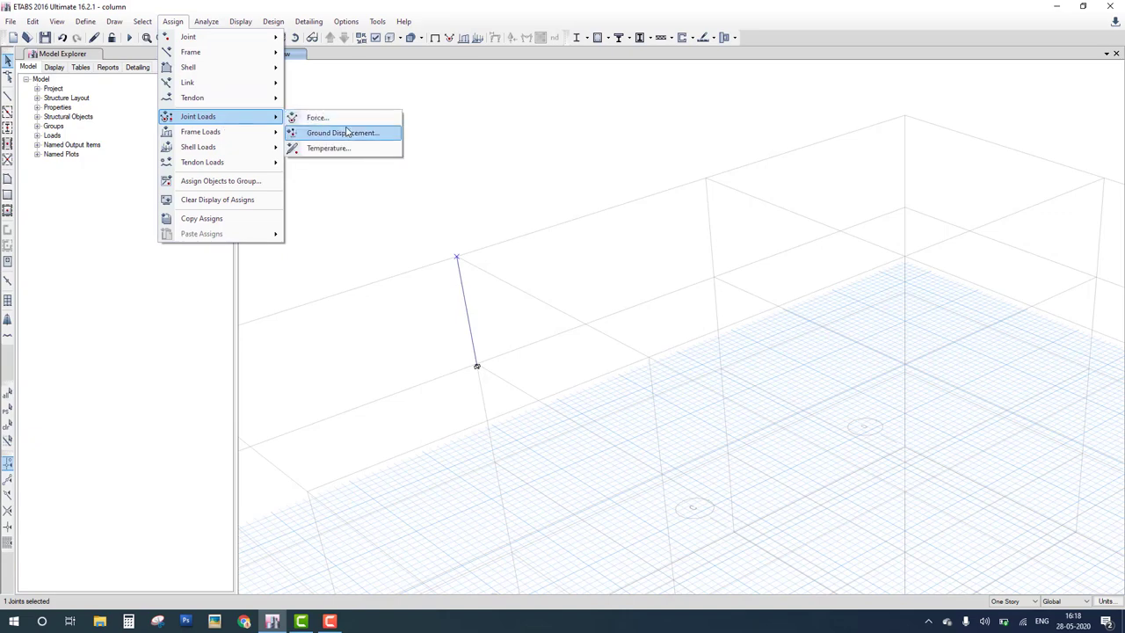
pyautogui.click(315, 117)
pyautogui.click(533, 310)
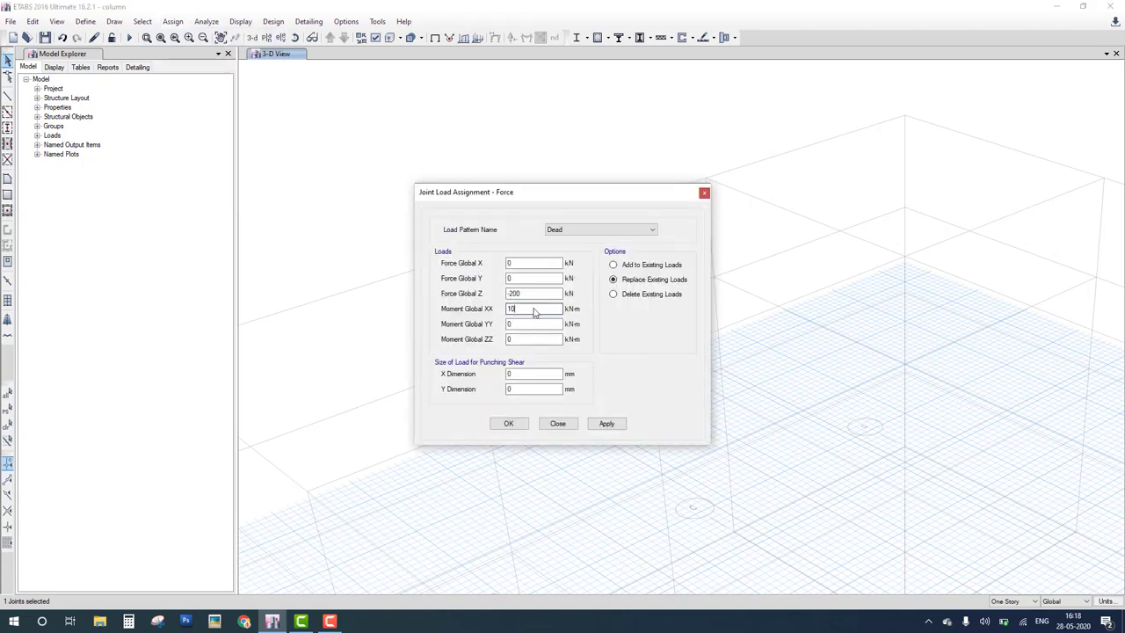
pyautogui.click(508, 424)
# - Rerun the analysis with the new joint loads and start the concrete frame design check
pyautogui.click(130, 38)
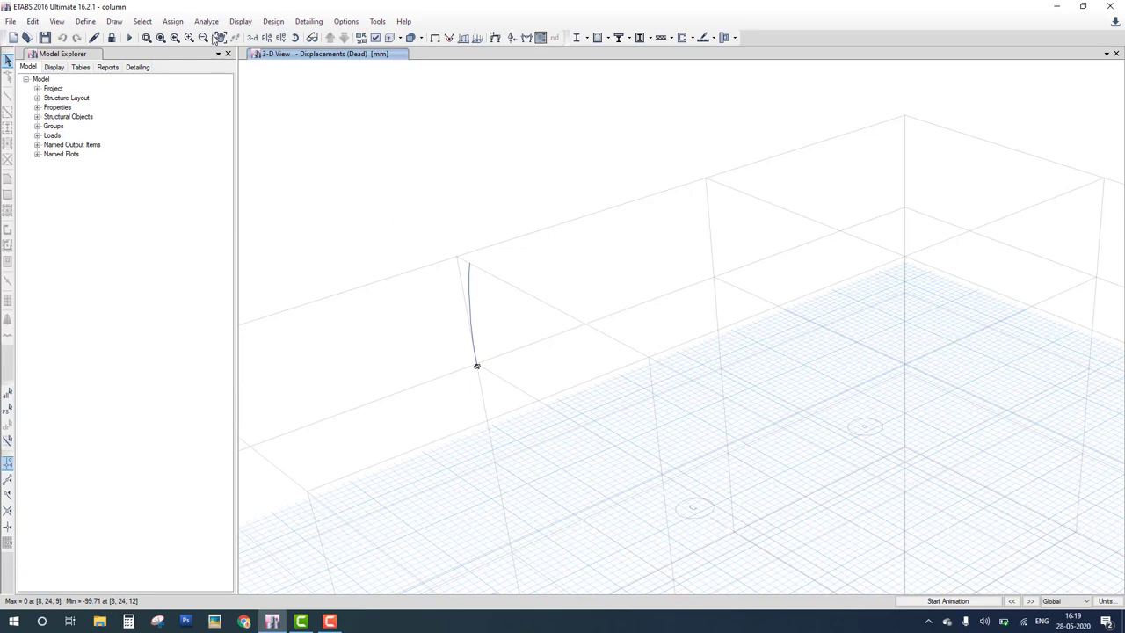
pyautogui.click(275, 22)
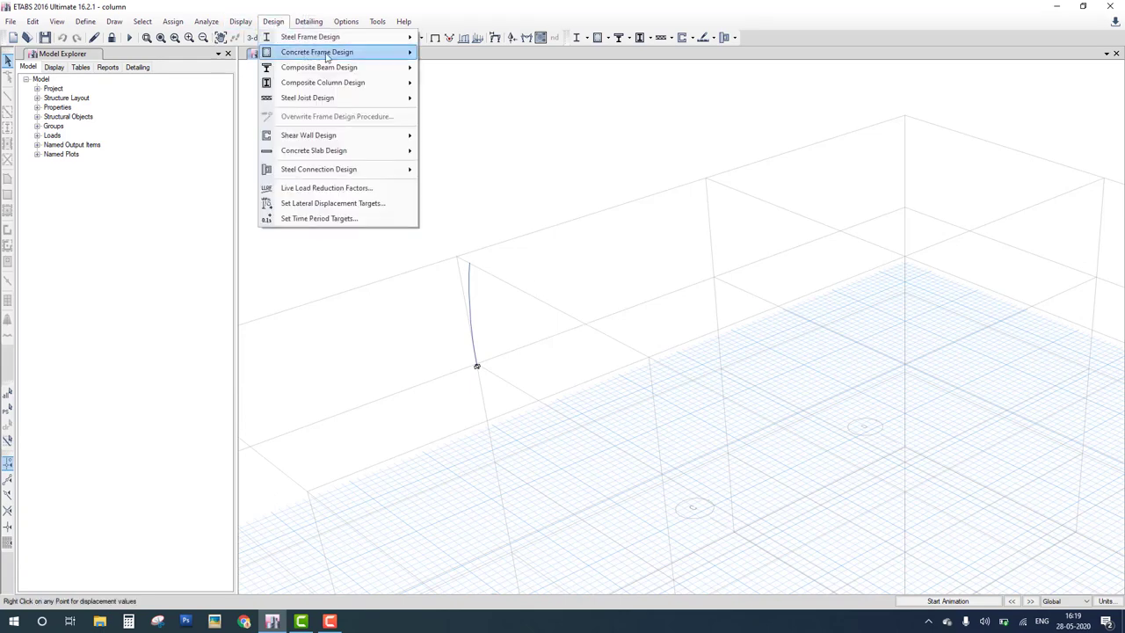
pyautogui.moveTo(344, 55)
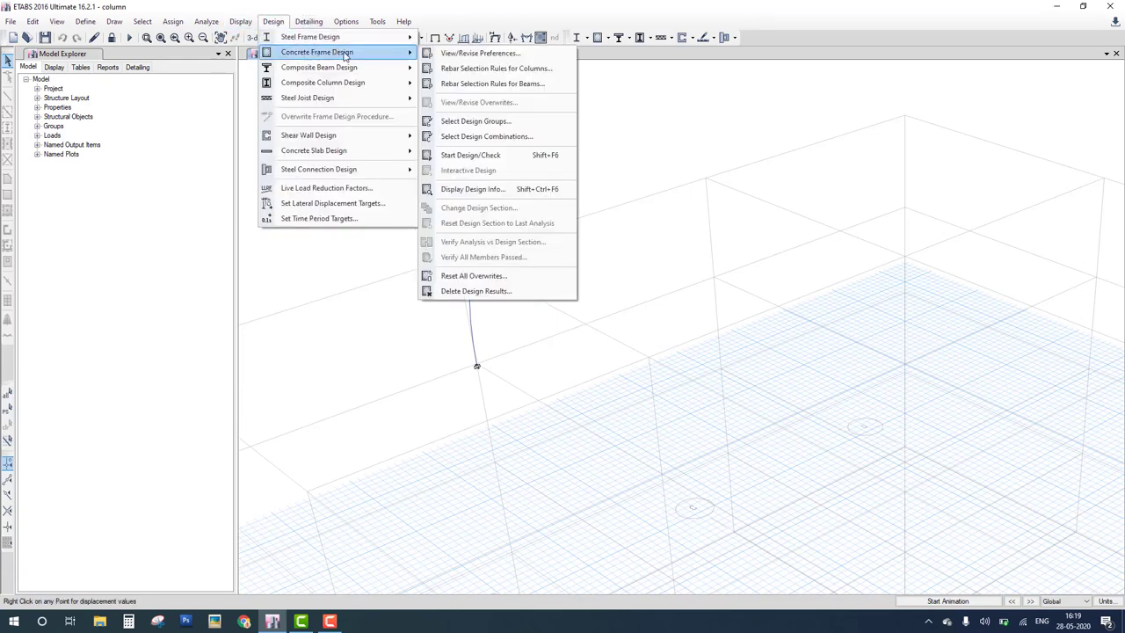
pyautogui.click(515, 155)
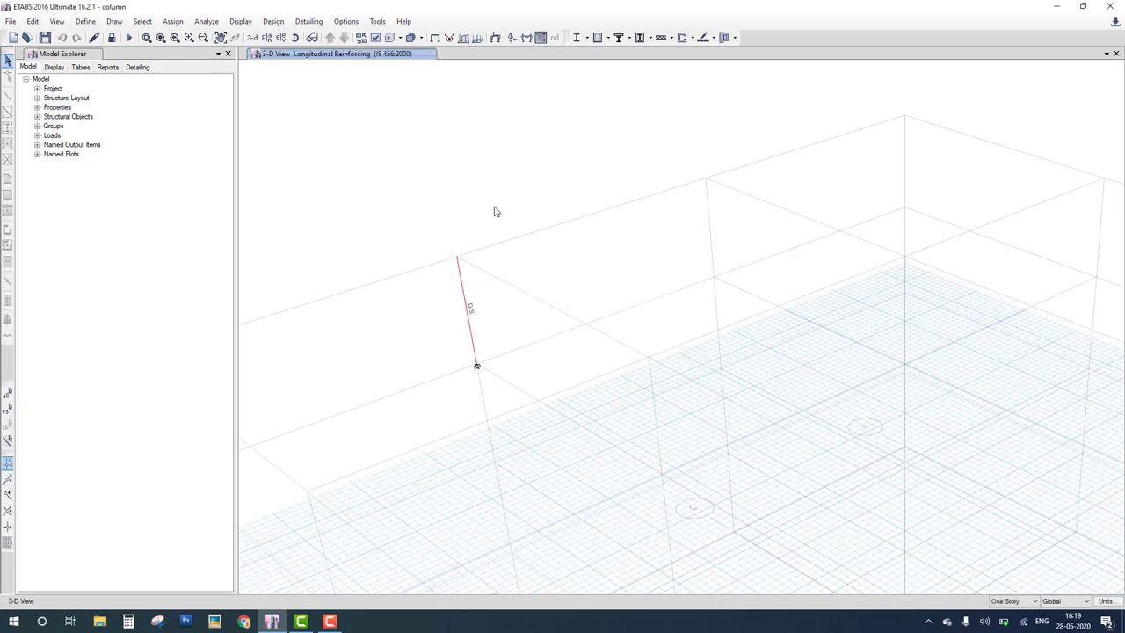
# - Open the column's interaction surface from its design information and examine the Comb1 load point and D/C ratio against the curve
pyautogui.rightClick(441, 300)
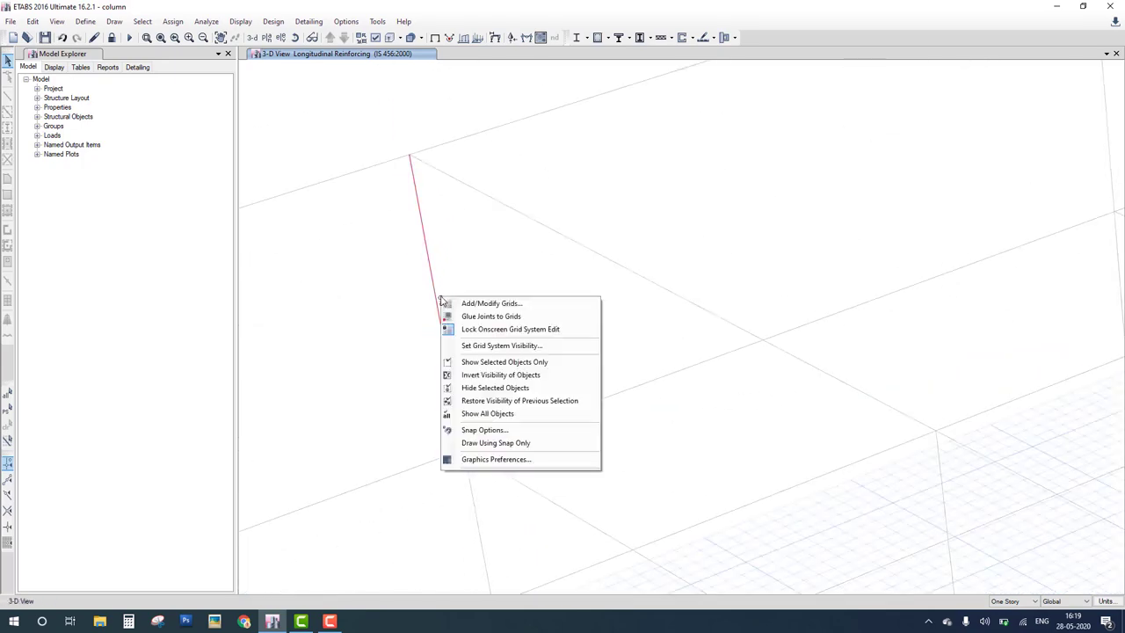
pyautogui.rightClick(435, 291)
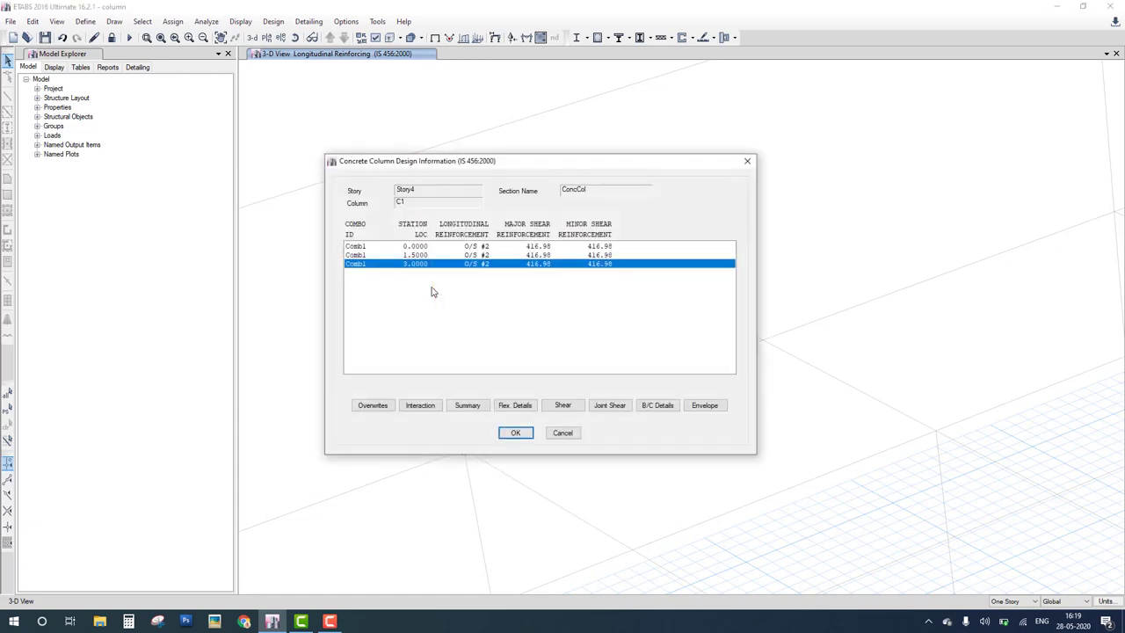
pyautogui.click(420, 403)
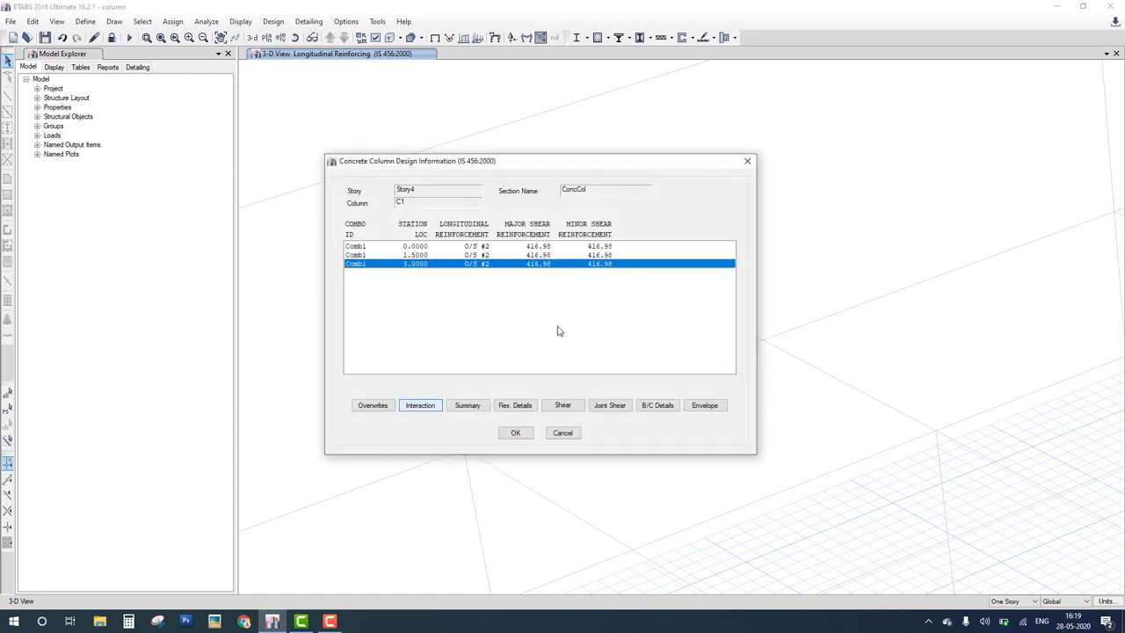
pyautogui.click(332, 420)
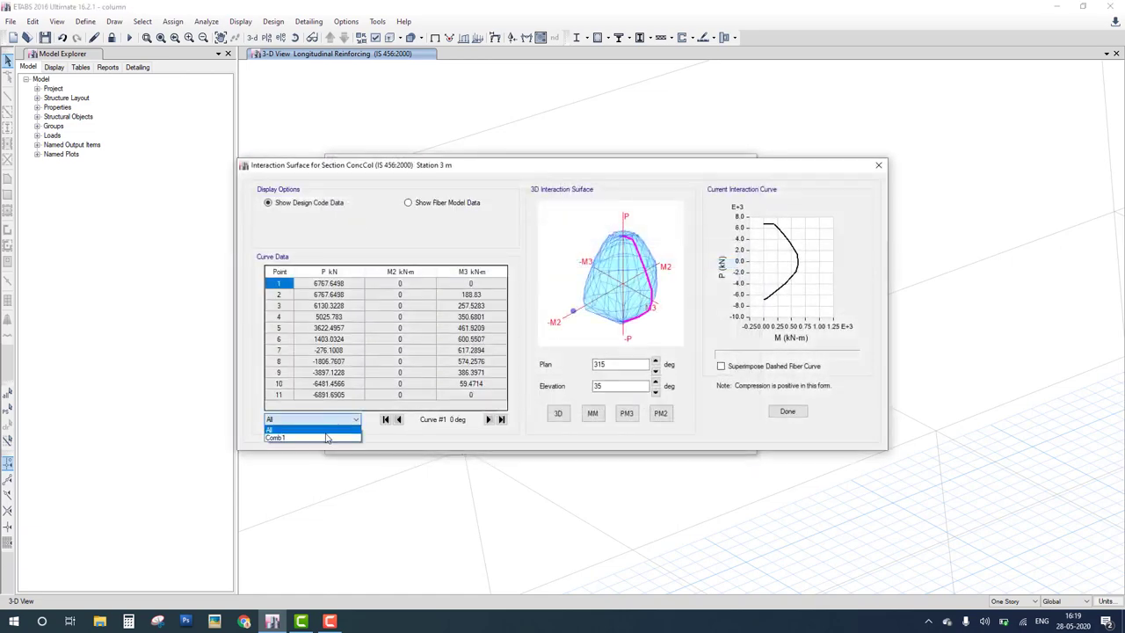
pyautogui.click(327, 437)
pyautogui.moveTo(601, 278)
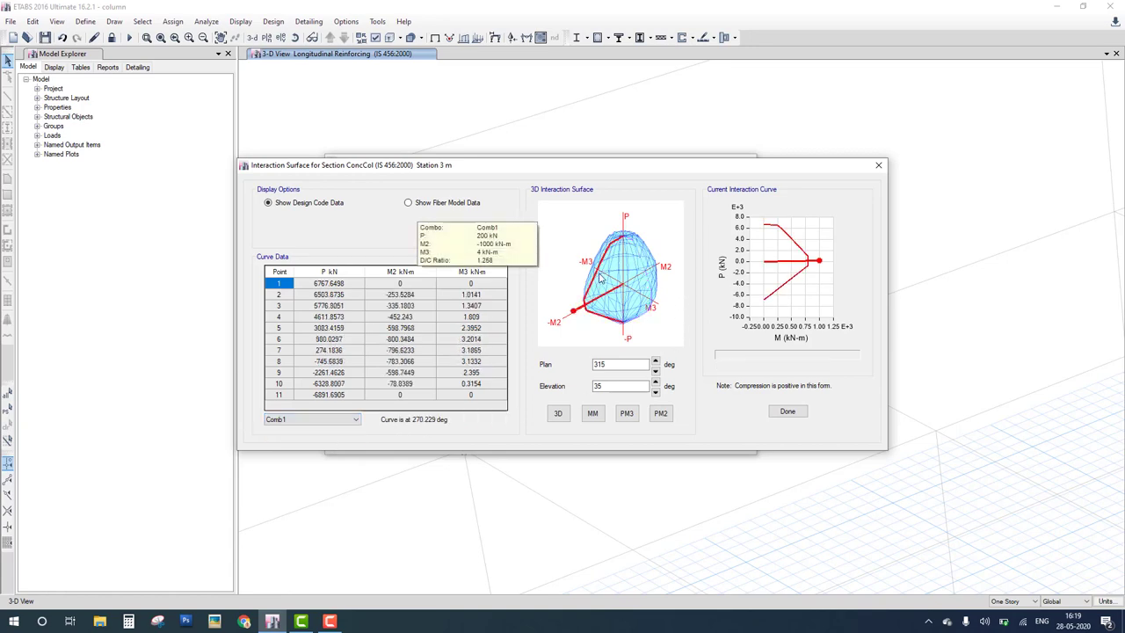
pyautogui.moveTo(485, 261)
pyautogui.mouseDown()
pyautogui.moveTo(459, 278)
pyautogui.moveTo(496, 259)
pyautogui.mouseUp()
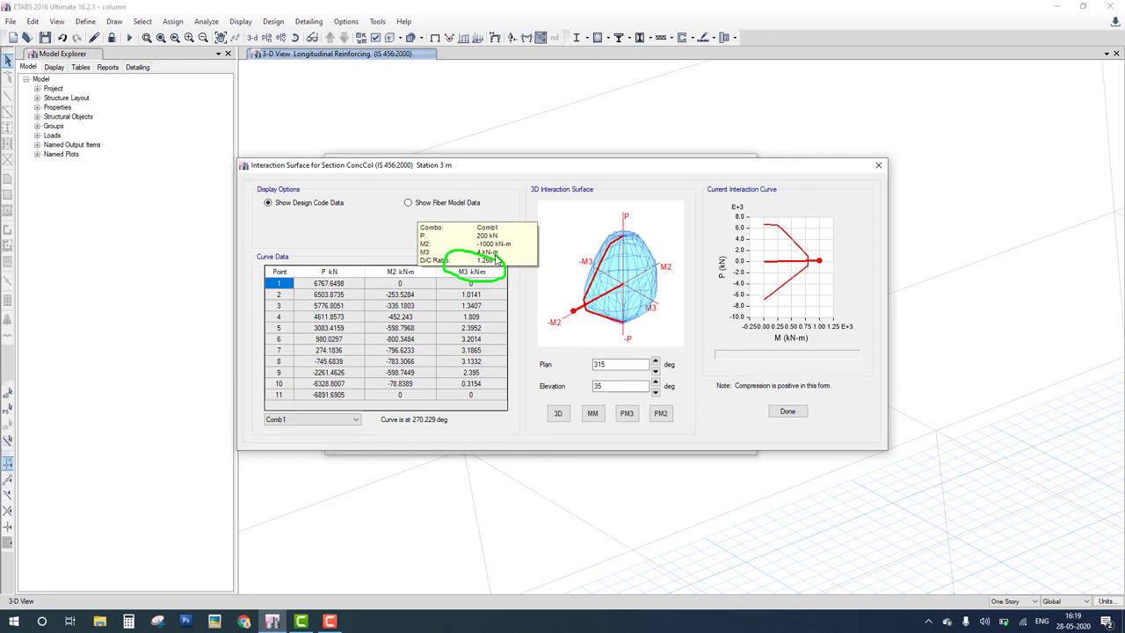